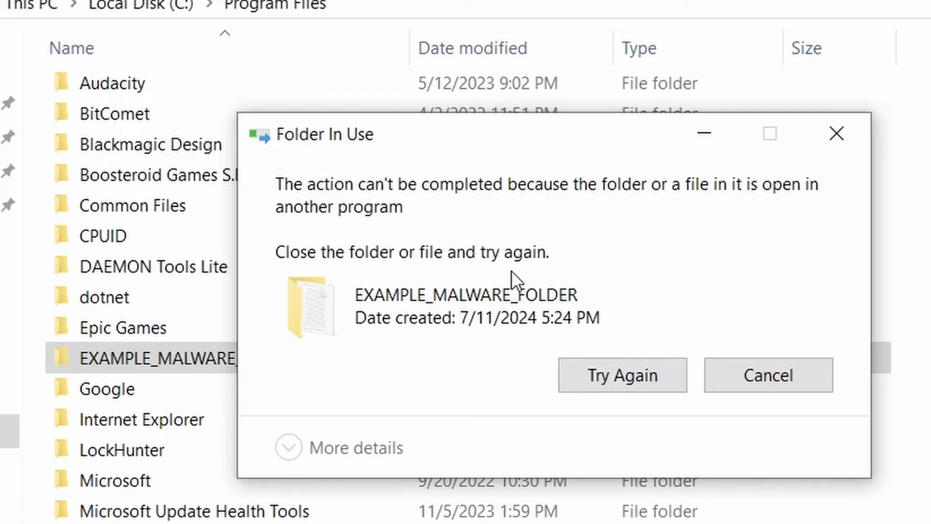
Retry deleting EXAMPLE_MALWARE_FOLDER, then remove the chrome template from the administrative templates
{"action": "left_click", "coordinate": [612, 380]}
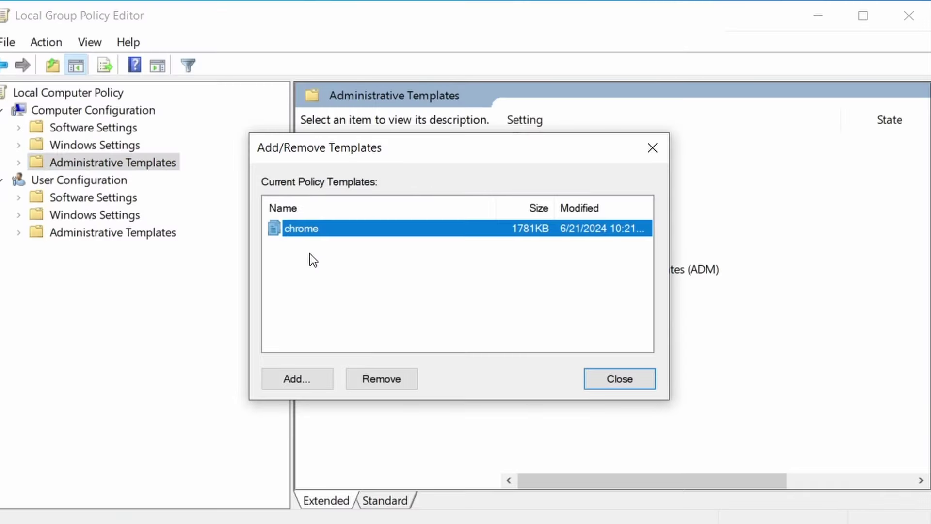
{"action": "left_click", "coordinate": [395, 380]}
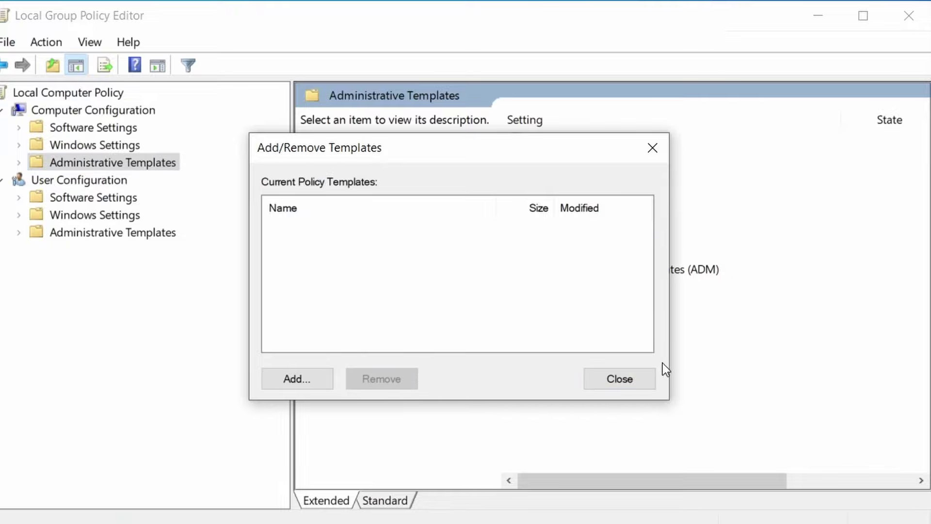
{"action": "key", "text": "Return"}
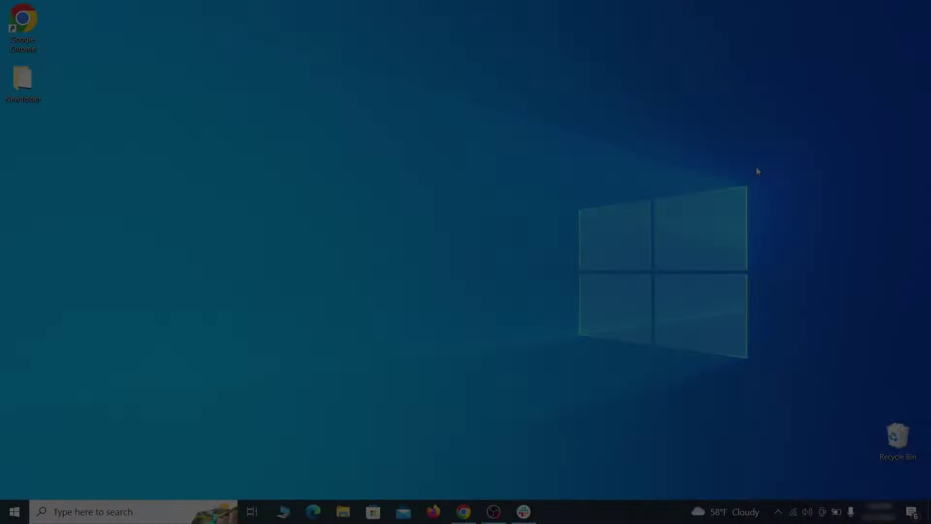
Open Apps & features and sort the installed apps by install date
{"action": "key", "text": "super"}
{"action": "type", "text": "apps & features"}
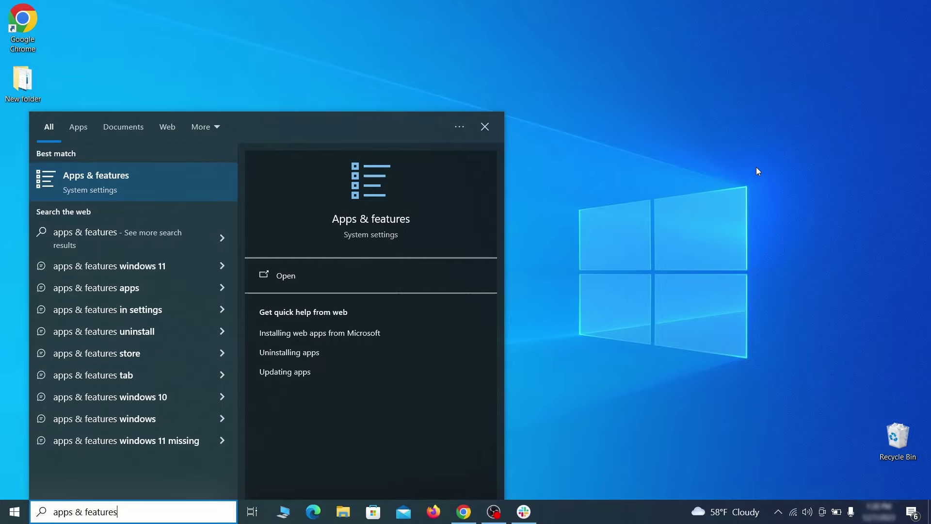
{"action": "key", "text": "Return"}
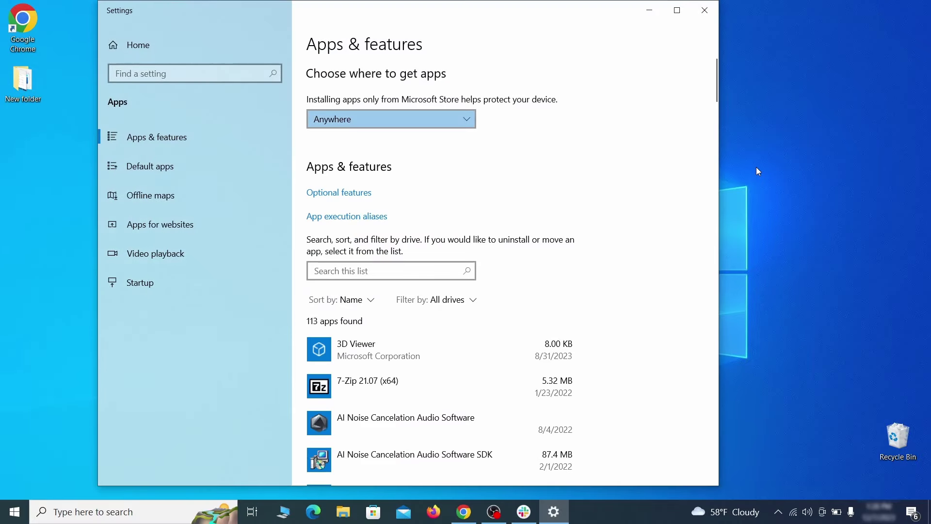
{"action": "left_click", "coordinate": [367, 300]}
{"action": "left_click", "coordinate": [357, 365]}
{"action": "scroll", "coordinate": [358, 366], "scroll_direction": "down", "scroll_amount": 3}
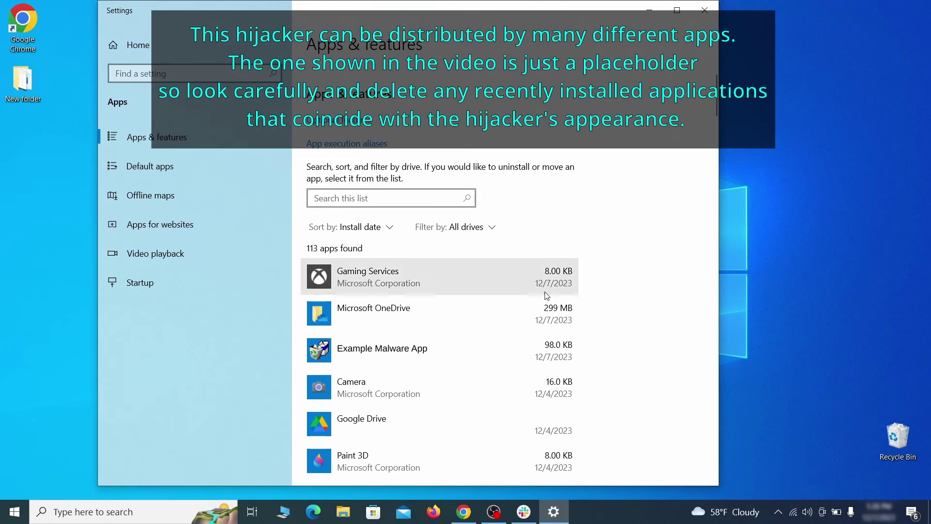
Uninstall Example Malware App, leaving 112 apps, and close Settings
{"action": "left_click", "coordinate": [474, 345]}
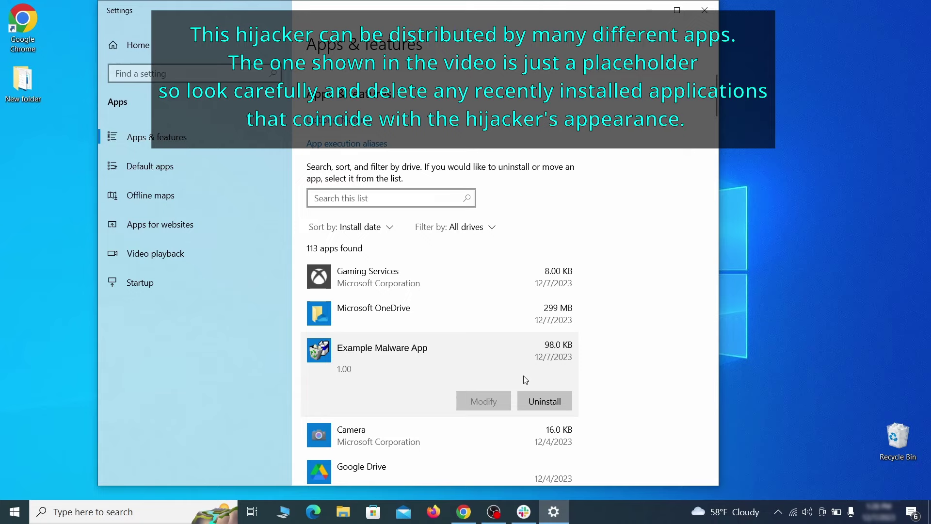
{"action": "left_click", "coordinate": [556, 401]}
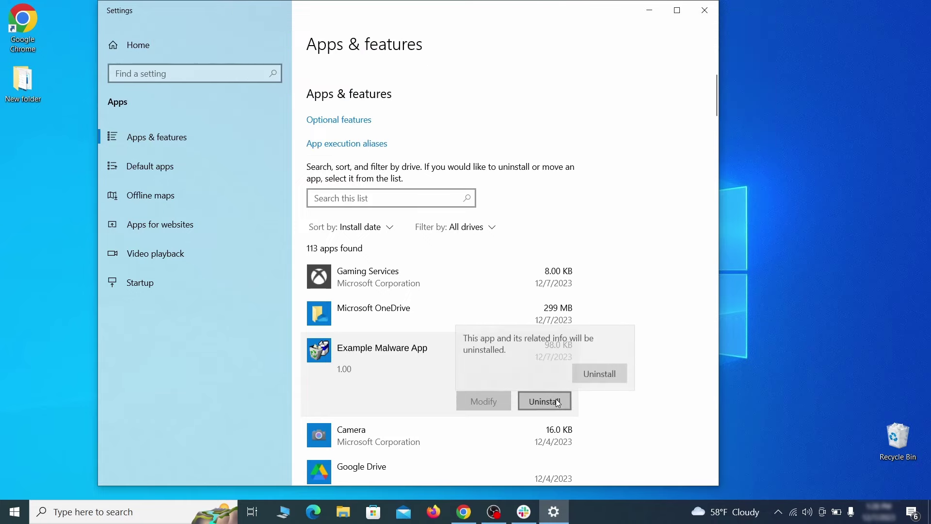
{"action": "left_click", "coordinate": [612, 377]}
{"action": "left_click", "coordinate": [534, 364]}
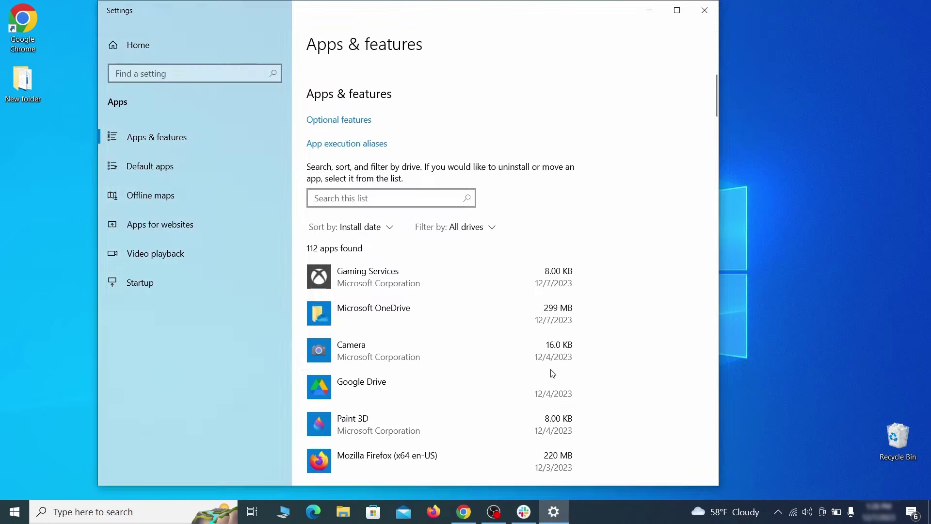
{"action": "left_click", "coordinate": [713, 15]}
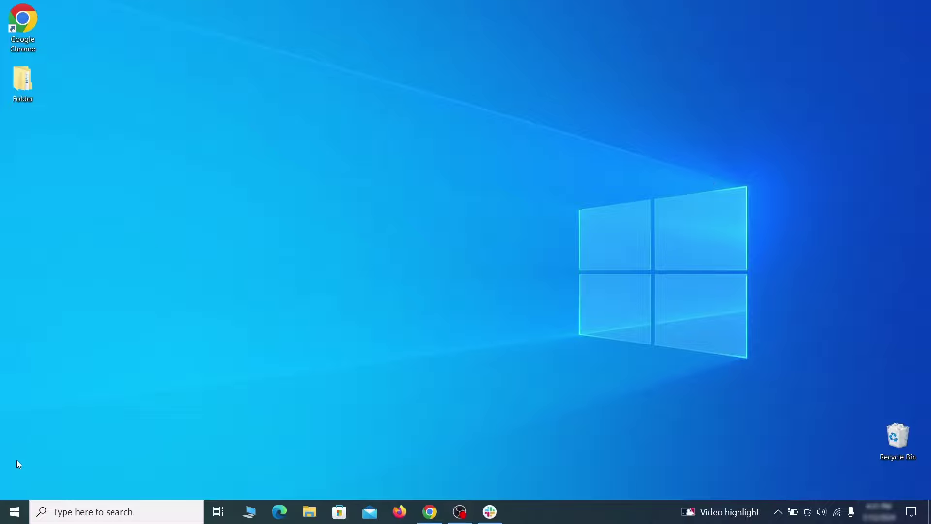
Enable 'Show hidden files, folders, and drives' in File Explorer Options' View settings and apply it
{"action": "left_click", "coordinate": [15, 512]}
{"action": "type", "text": "folder options"}
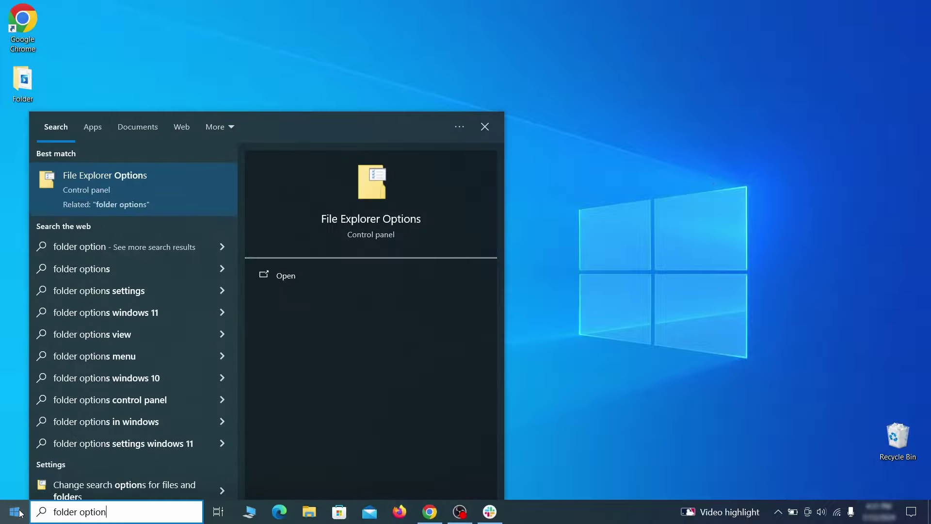
{"action": "key", "text": "Return"}
{"action": "left_click", "coordinate": [182, 118]}
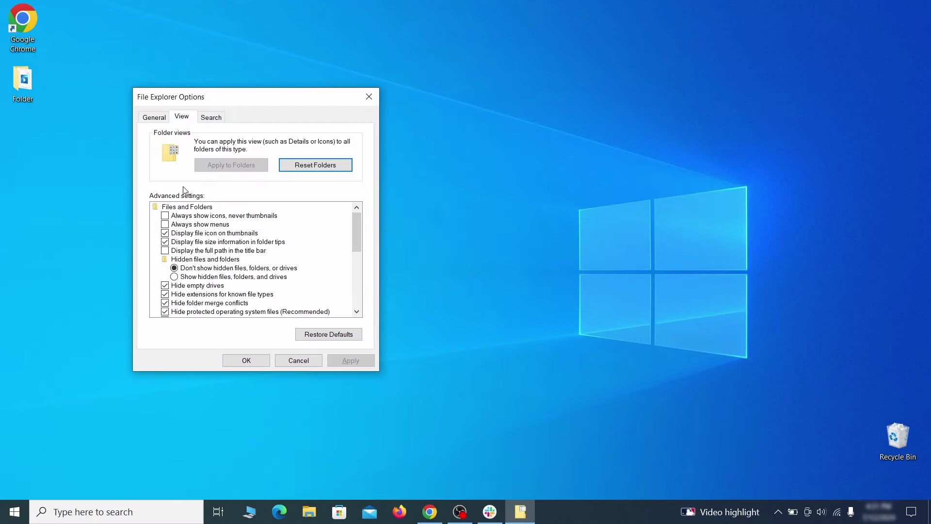
{"action": "left_click", "coordinate": [182, 277]}
{"action": "left_click", "coordinate": [353, 364]}
{"action": "left_click", "coordinate": [246, 361]}
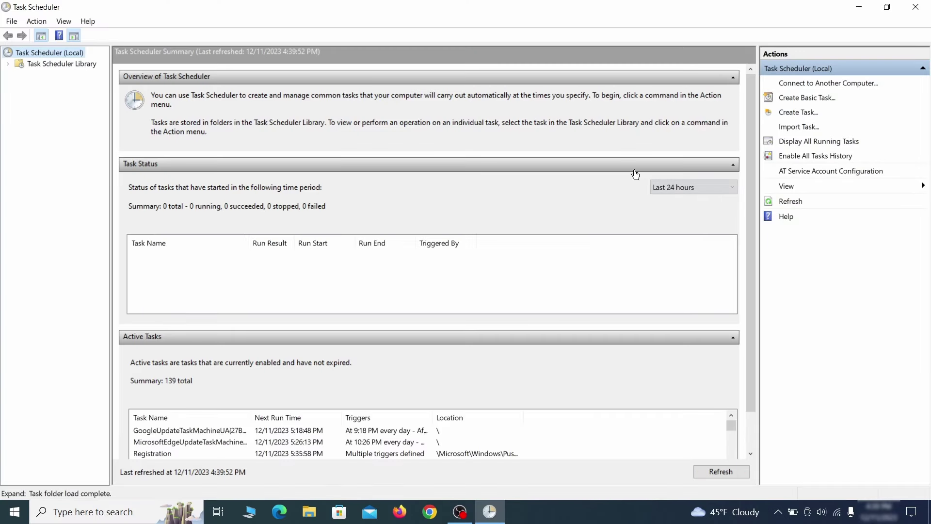
Inspect the Example Malware App task's properties, checking its daily trigger and program action
{"action": "left_click", "coordinate": [87, 63]}
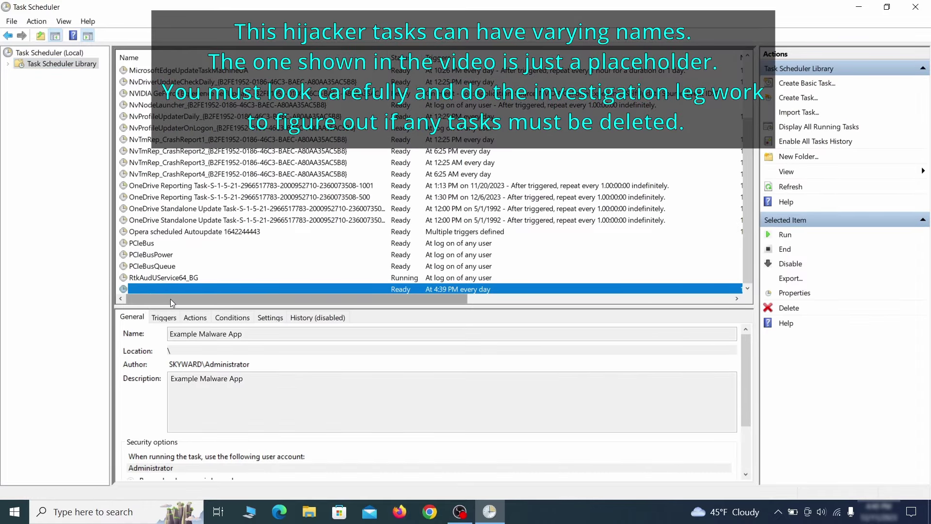
{"action": "right_click", "coordinate": [267, 290]}
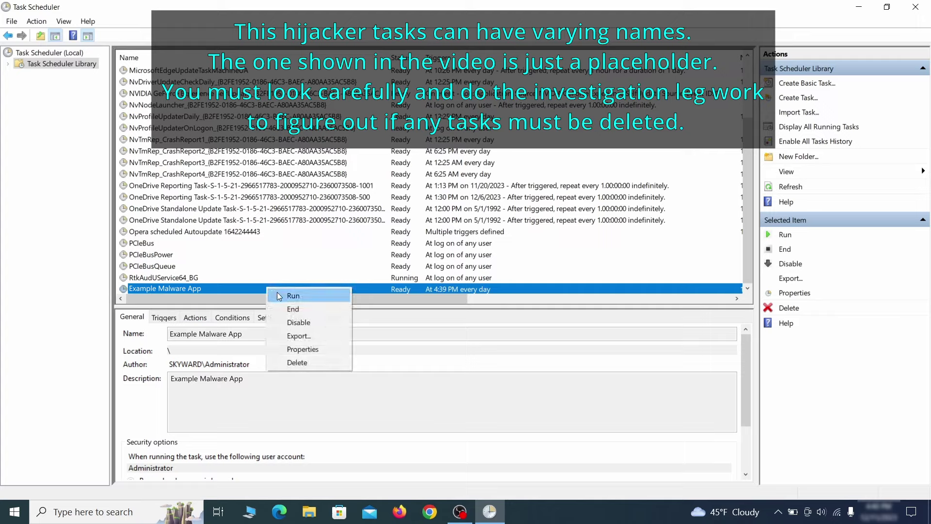
{"action": "left_click", "coordinate": [305, 350]}
{"action": "left_click", "coordinate": [104, 80]}
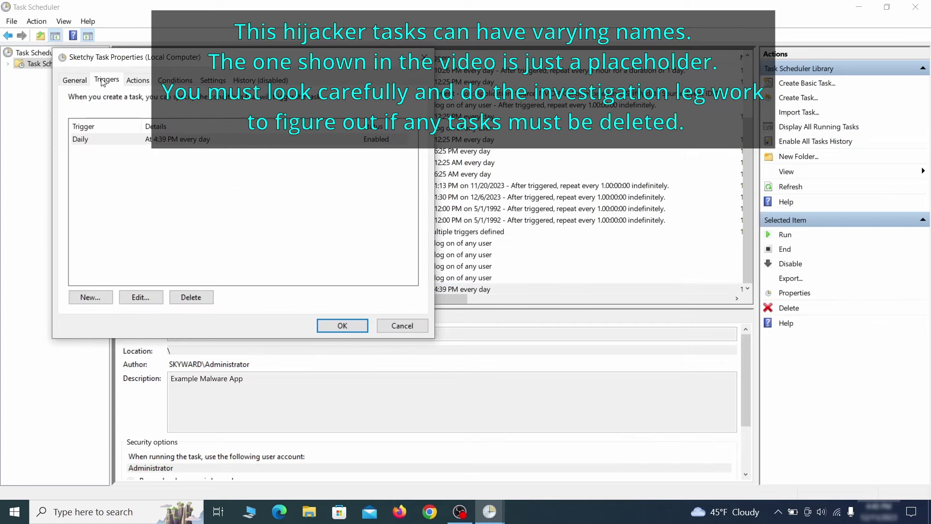
{"action": "left_click", "coordinate": [137, 80]}
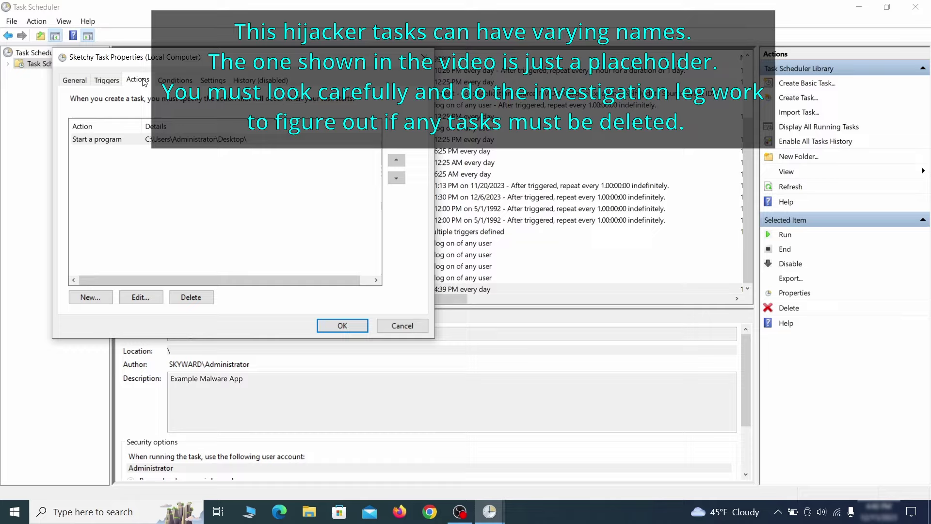
Delete the Example Malware App scheduled task from the Task Scheduler Library
{"action": "key", "text": "Escape"}
{"action": "right_click", "coordinate": [299, 288]}
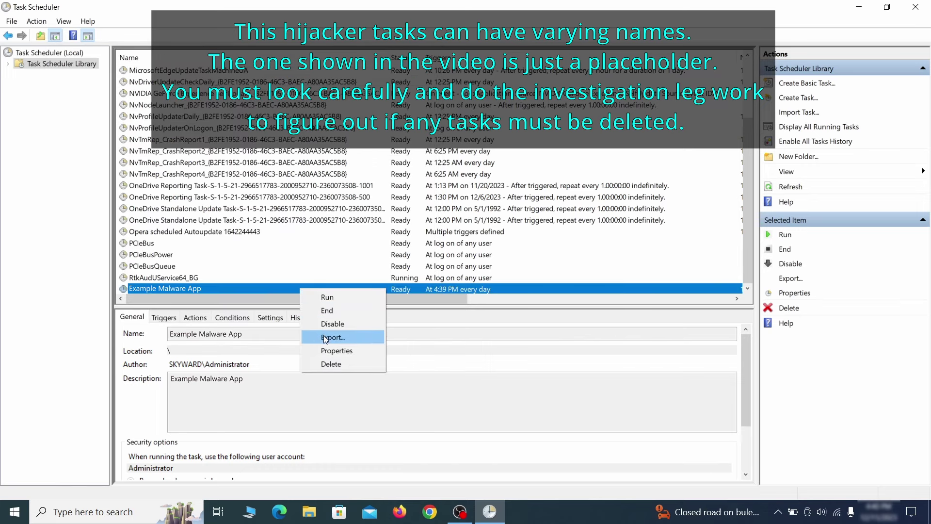
{"action": "left_click", "coordinate": [331, 364]}
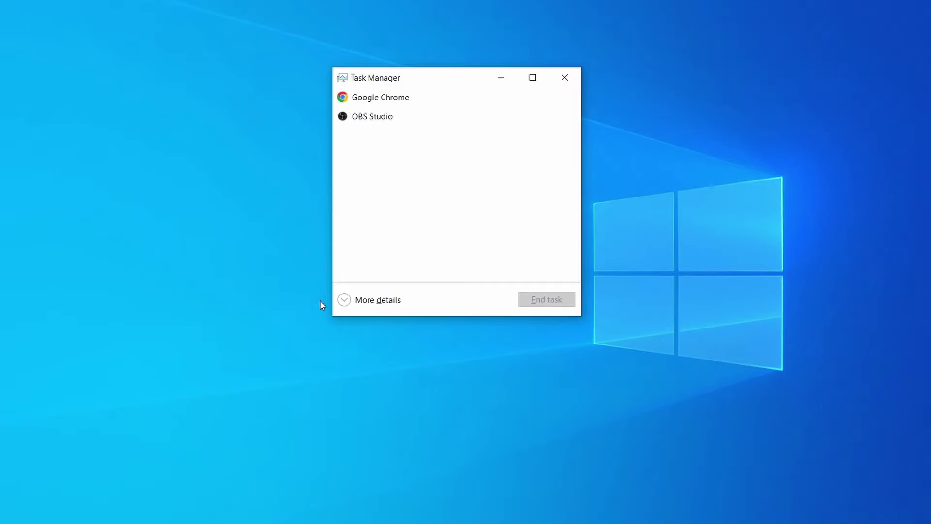
Sort Task Manager's details by CPU, then memory, and open Example Malware Process's file location
{"action": "left_click", "coordinate": [345, 301]}
{"action": "left_click", "coordinate": [451, 113]}
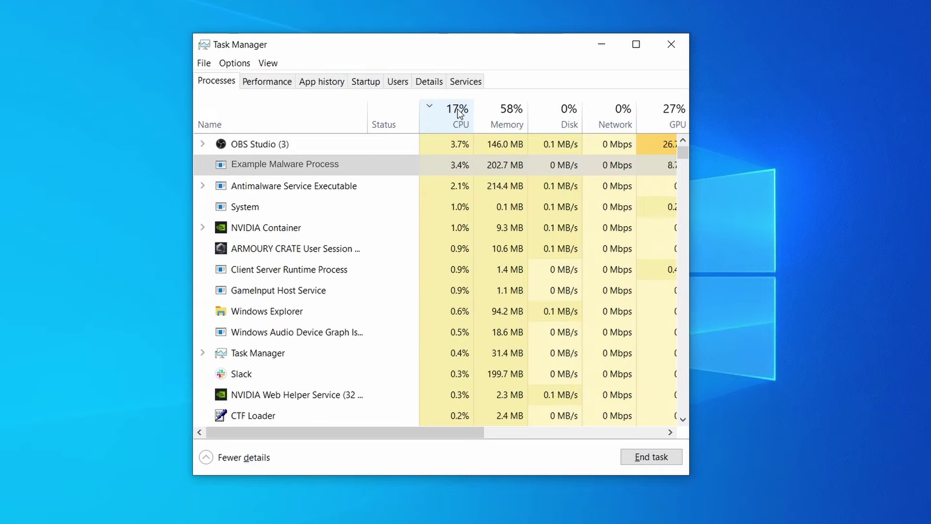
{"action": "left_click", "coordinate": [506, 114]}
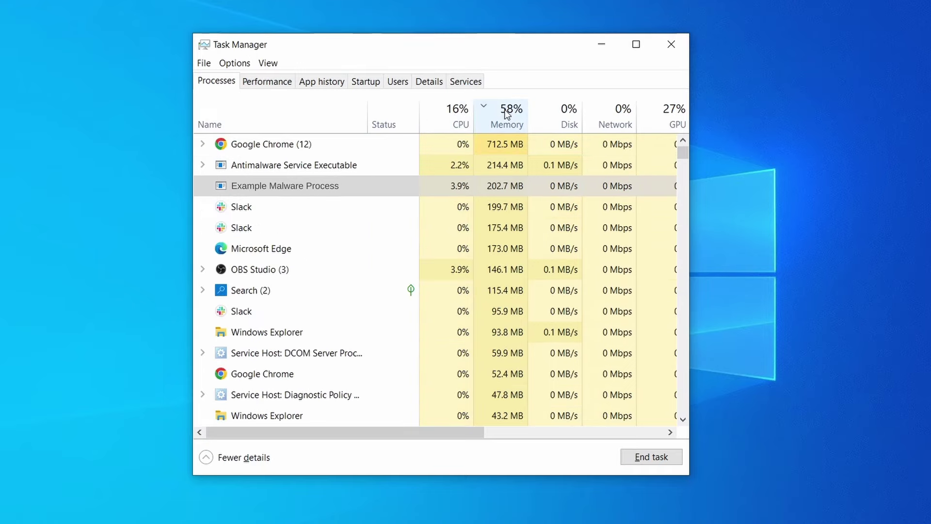
{"action": "right_click", "coordinate": [445, 185]}
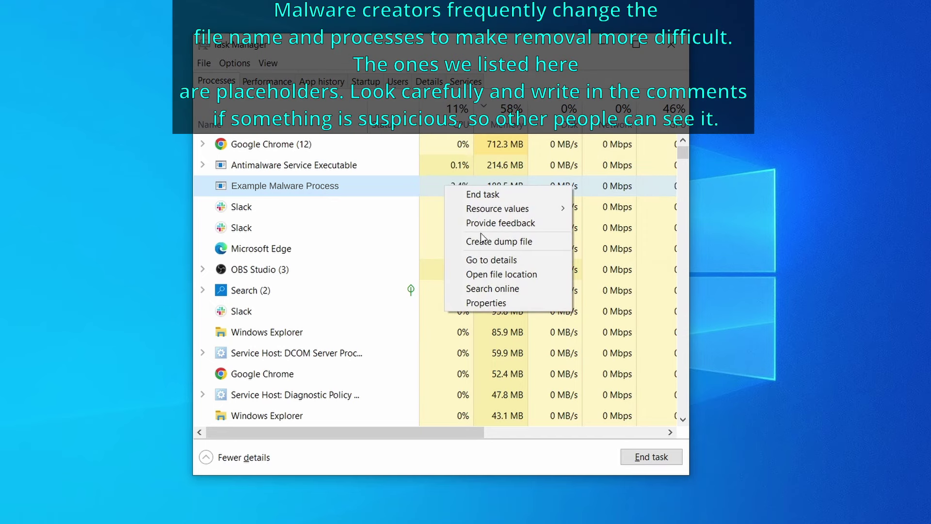
{"action": "left_click", "coordinate": [504, 276]}
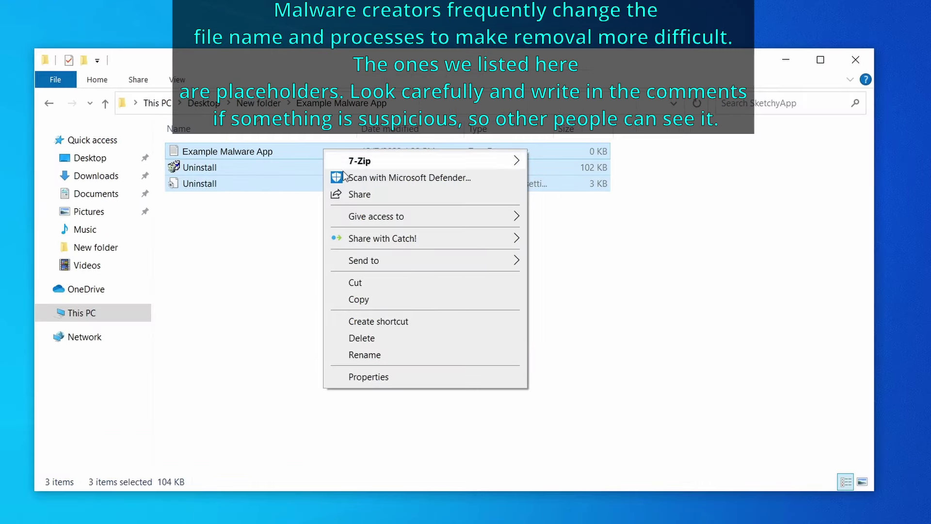
Delete the three malware files and try deleting EXAMPLE_MALWARE_FOLDER from Program Files
{"action": "left_click", "coordinate": [405, 340]}
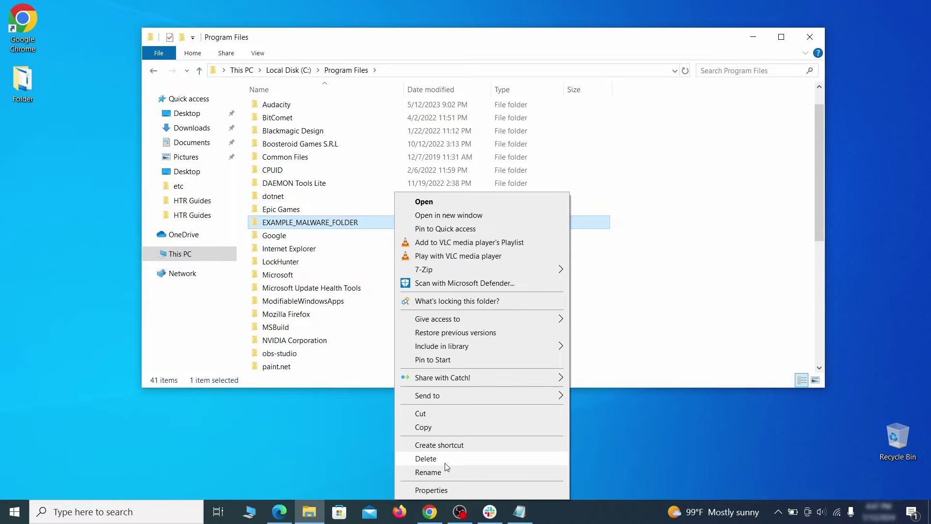
{"action": "left_click", "coordinate": [447, 459]}
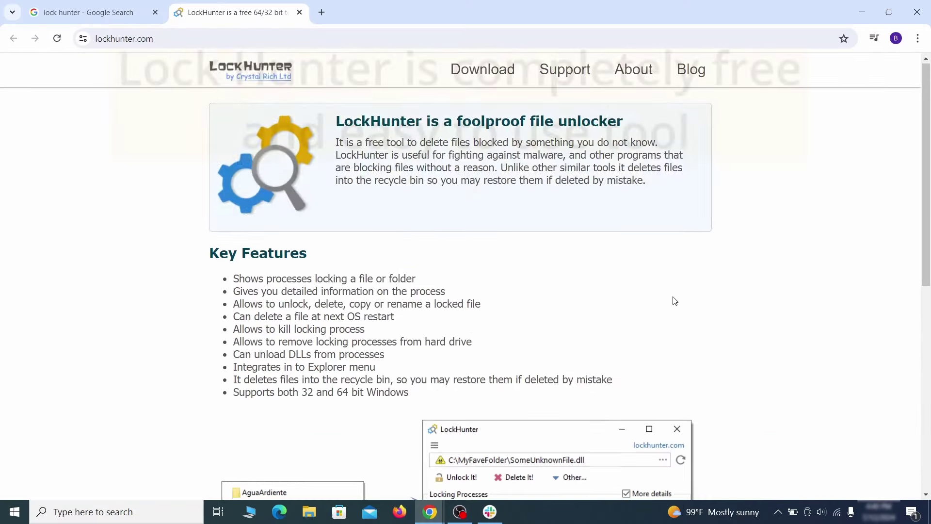
Download and install LockHunter
{"action": "scroll", "coordinate": [486, 291], "scroll_direction": "down", "scroll_amount": 5}
{"action": "scroll", "coordinate": [485, 291], "scroll_direction": "down", "scroll_amount": 2}
{"action": "left_click", "coordinate": [502, 294]}
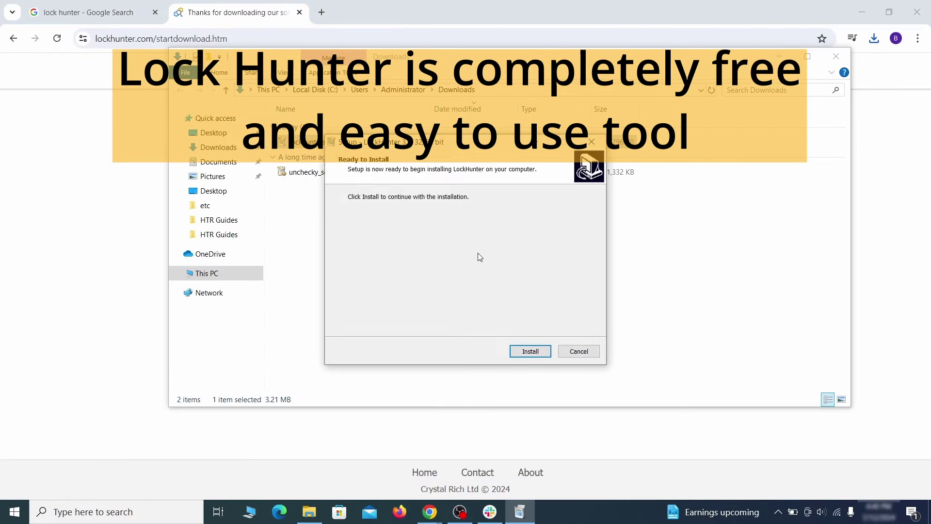
{"action": "left_click", "coordinate": [530, 351]}
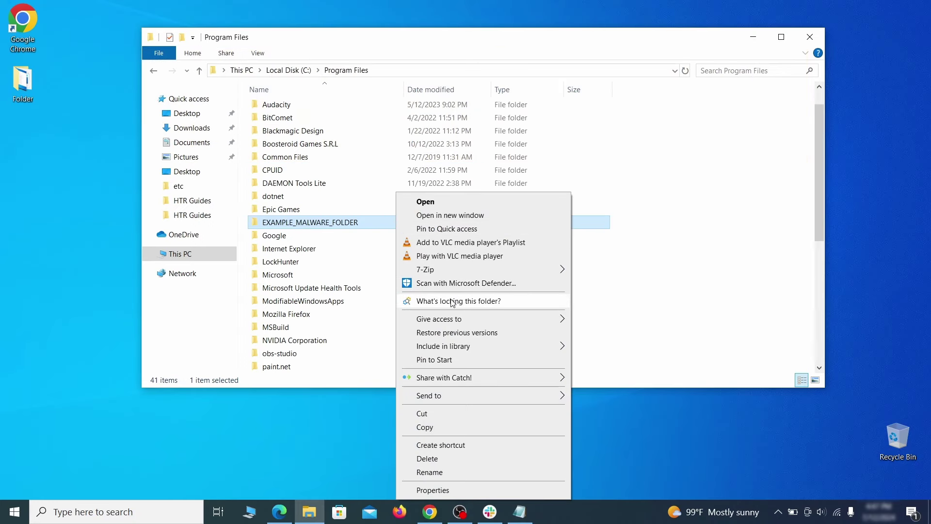
Use LockHunter to release notepad.exe's lock and delete EXAMPLE_MALWARE_FOLDER
{"action": "left_click", "coordinate": [452, 302]}
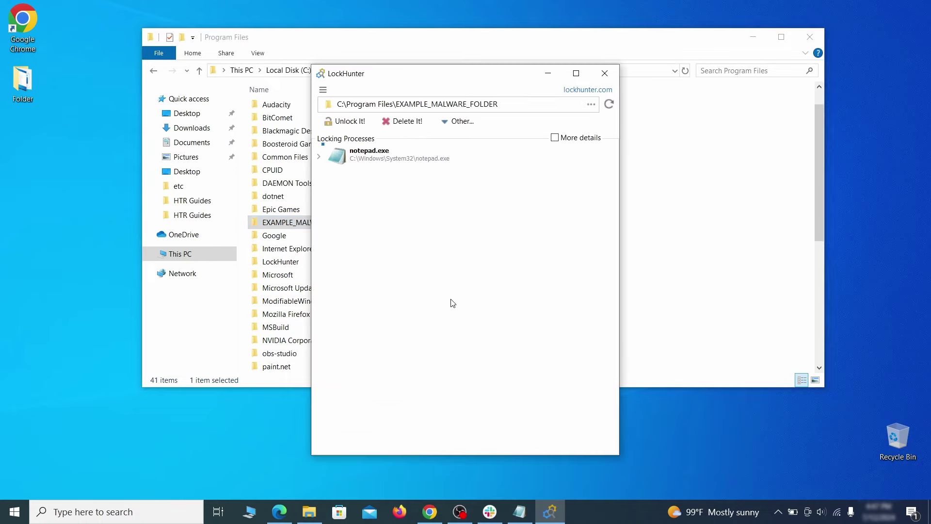
{"action": "left_click", "coordinate": [415, 124]}
{"action": "left_click", "coordinate": [513, 304]}
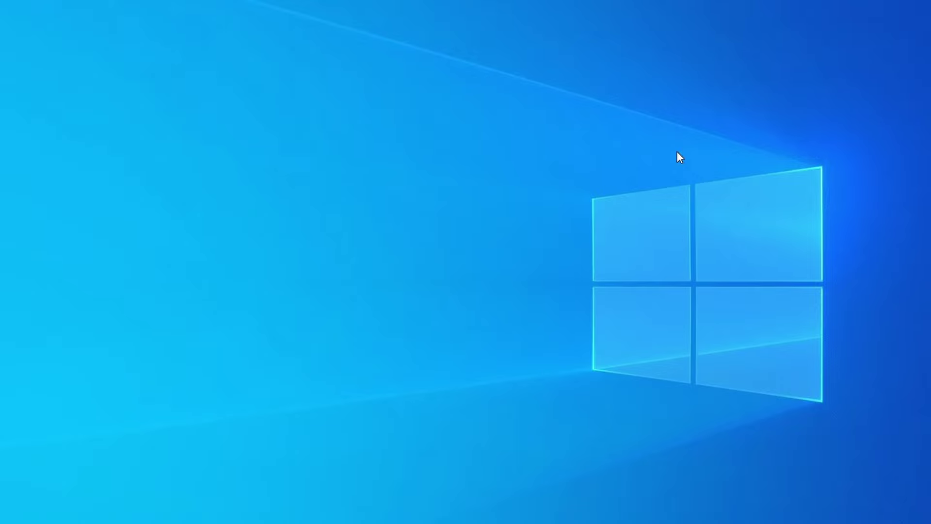
Open Task Manager, sort processes by CPU then memory, and scroll the list
{"action": "key", "text": "ctrl+shift+Escape"}
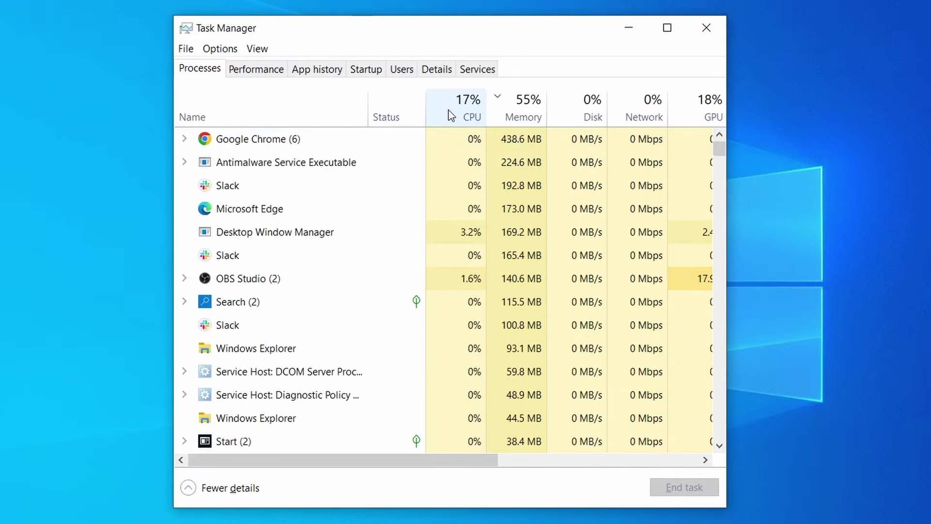
{"action": "left_click", "coordinate": [455, 114]}
{"action": "left_click", "coordinate": [528, 107]}
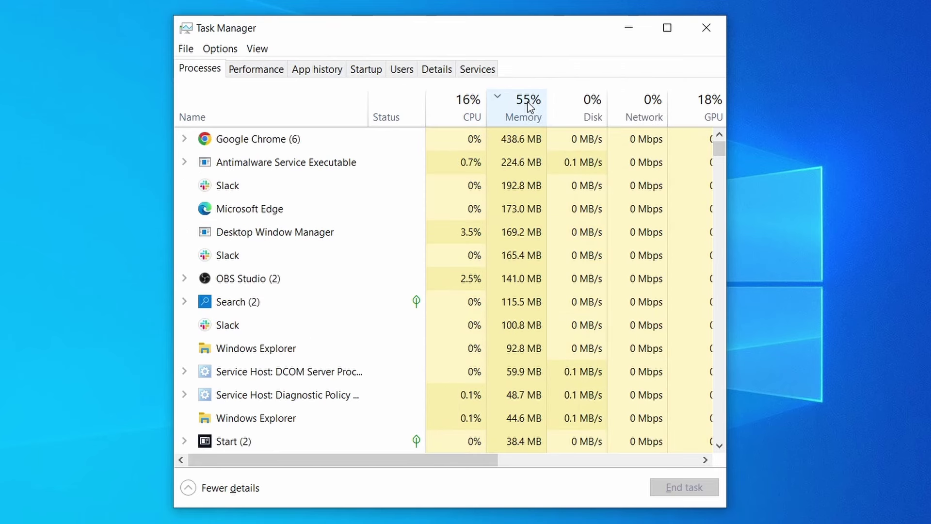
{"action": "scroll", "coordinate": [405, 326], "scroll_direction": "down", "scroll_amount": 2}
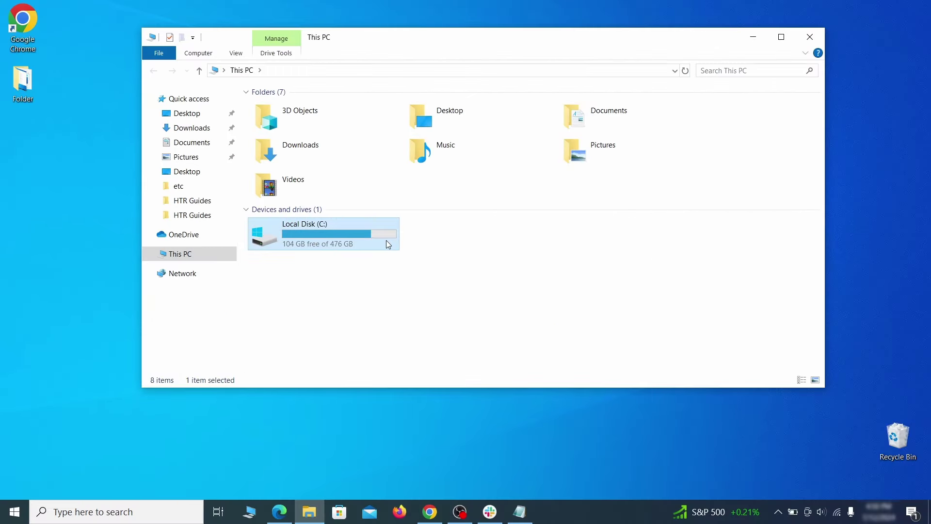
Browse to C:\Users\<user>\AppData\Roaming and select EXAMPLE_SUSPICIOUS_FOLDER
{"action": "double_click", "coordinate": [386, 240]}
{"action": "double_click", "coordinate": [298, 291]}
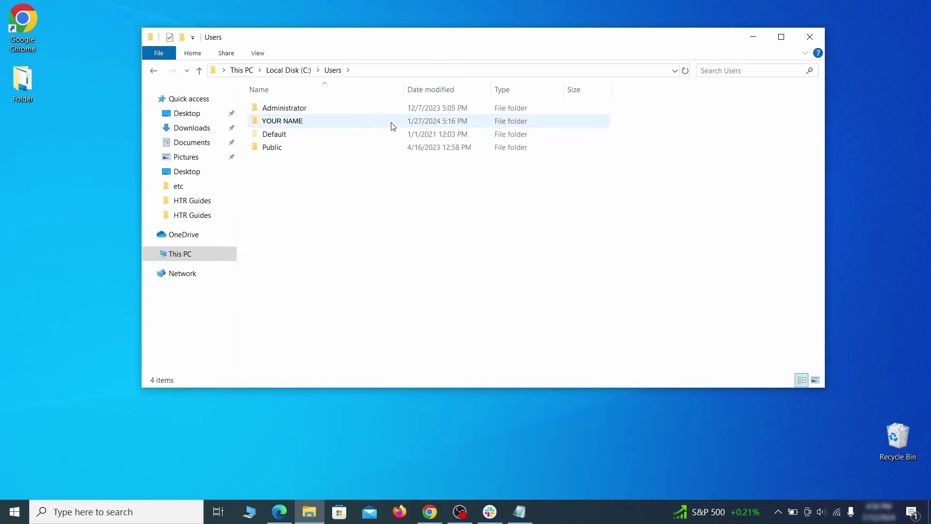
{"action": "double_click", "coordinate": [392, 124]}
{"action": "double_click", "coordinate": [387, 175]}
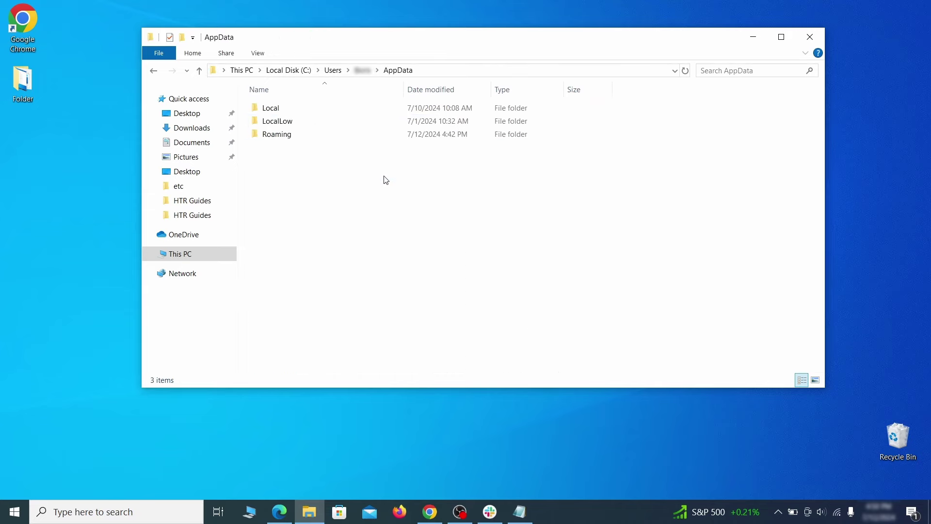
{"action": "double_click", "coordinate": [384, 135]}
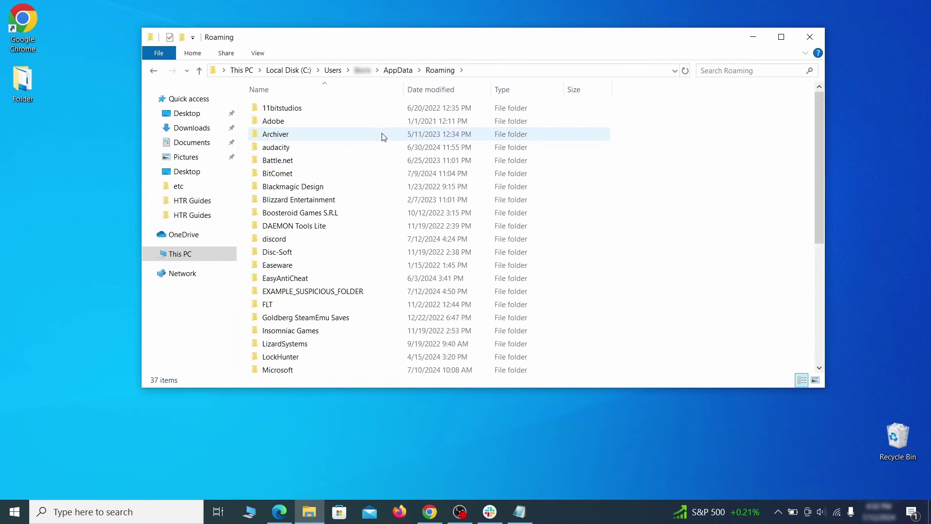
{"action": "scroll", "coordinate": [373, 175], "scroll_direction": "down", "scroll_amount": 2}
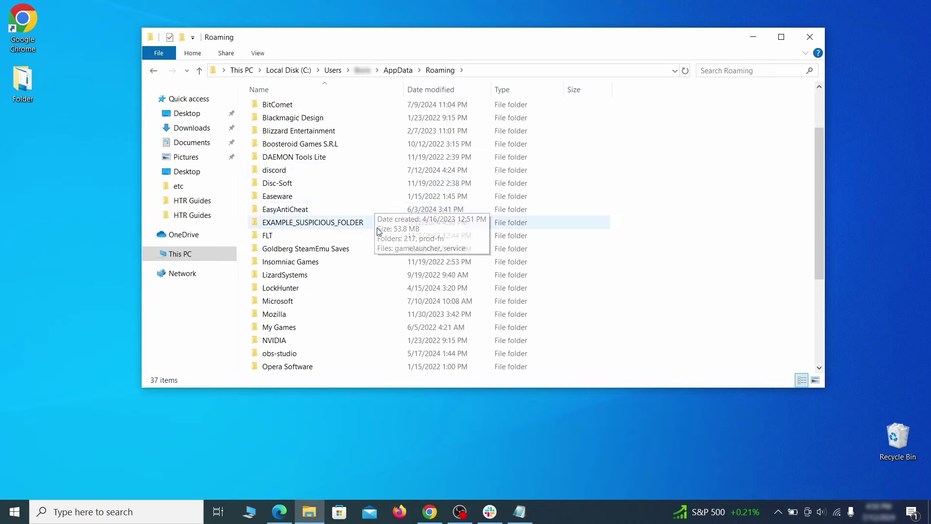
{"action": "left_click", "coordinate": [323, 222]}
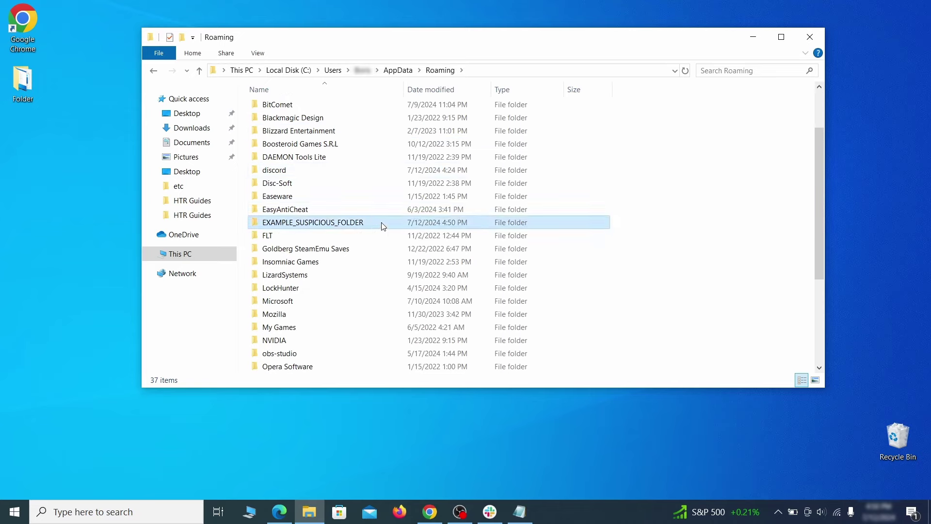
Try deleting EXAMPLE_SUSPICIOUS_FOLDER; when it is refused as in use, force-delete it with LockHunter
{"action": "right_click", "coordinate": [415, 225]}
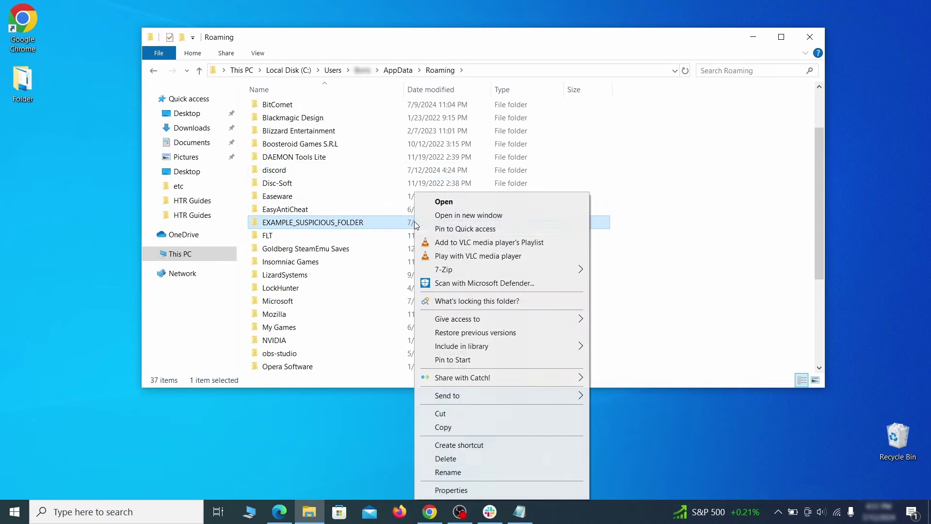
{"action": "left_click", "coordinate": [459, 459]}
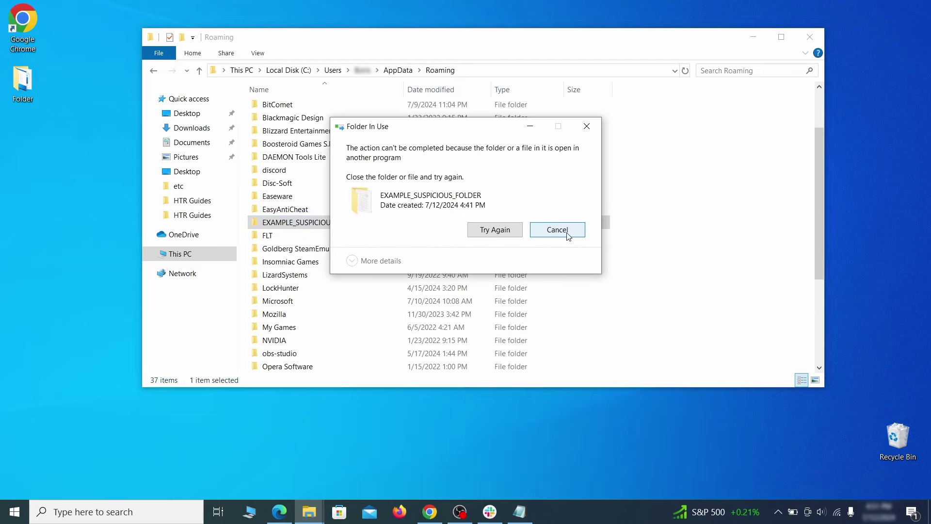
{"action": "left_click", "coordinate": [558, 230]}
{"action": "right_click", "coordinate": [397, 223]}
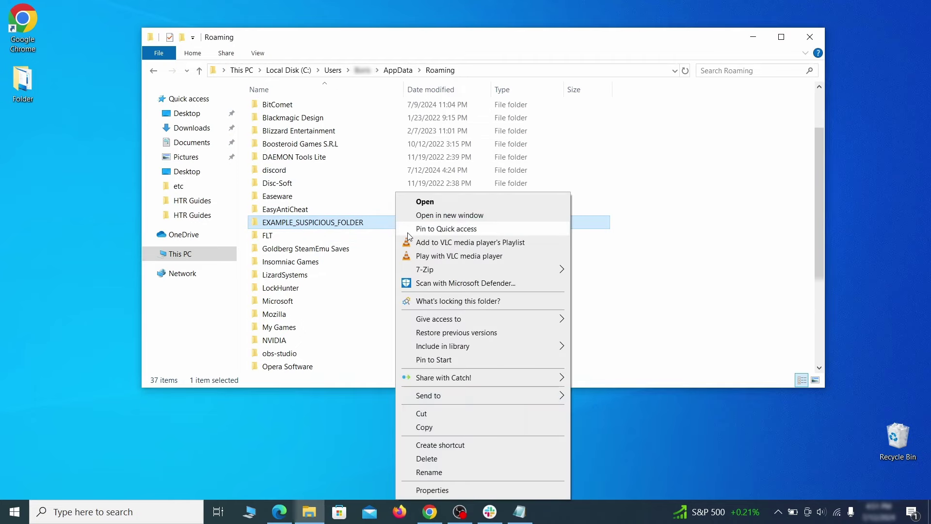
{"action": "left_click", "coordinate": [445, 301]}
{"action": "left_click", "coordinate": [417, 123]}
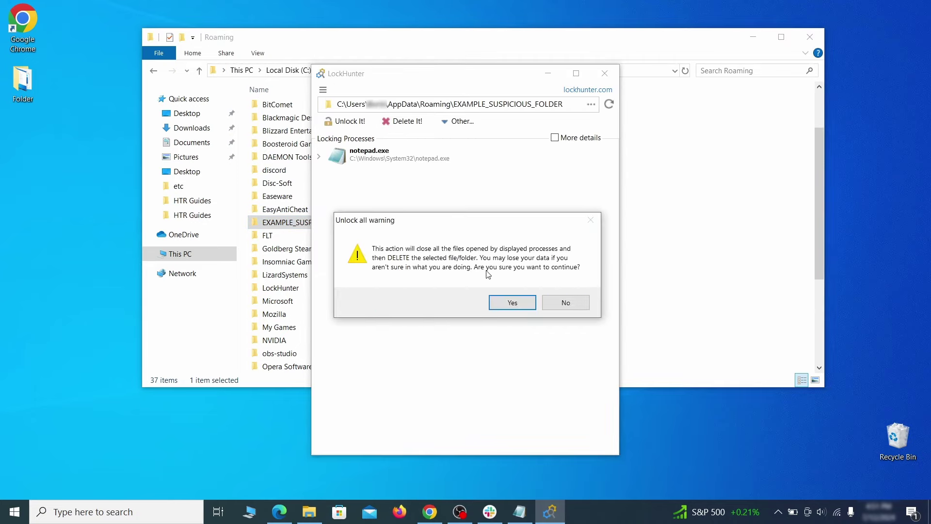
Confirm the folder deletion, view Chrome's 'Managed by your organization' page, and start a Windows search
{"action": "left_click", "coordinate": [507, 302]}
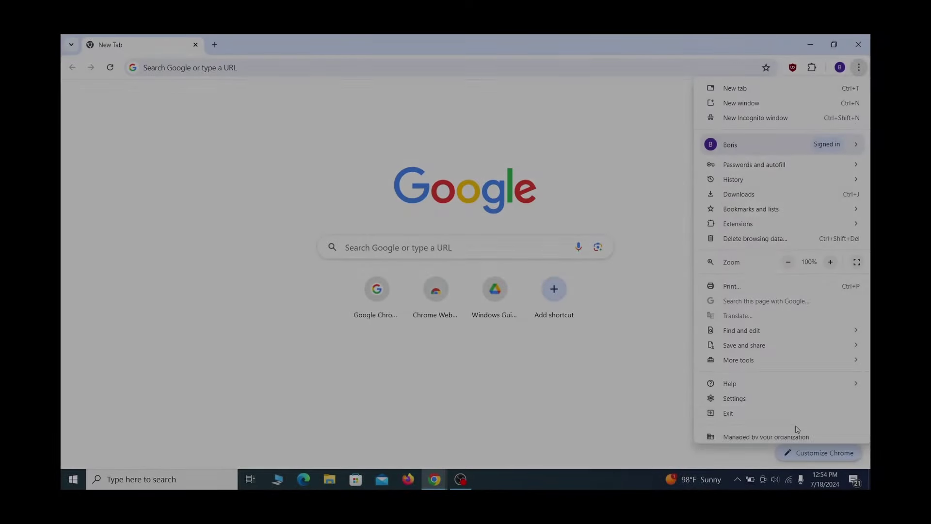
{"action": "left_click", "coordinate": [772, 430]}
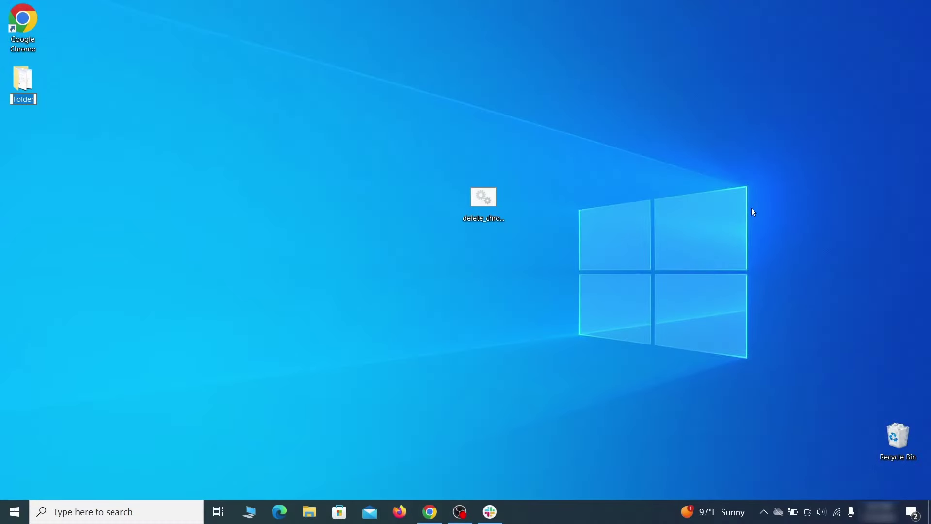
{"action": "key", "text": "super"}
Remove the chrome template from Computer Configuration's Administrative Templates in Group Policy Editor
{"action": "type", "text": "edit group policy"}
{"action": "left_click", "coordinate": [125, 180]}
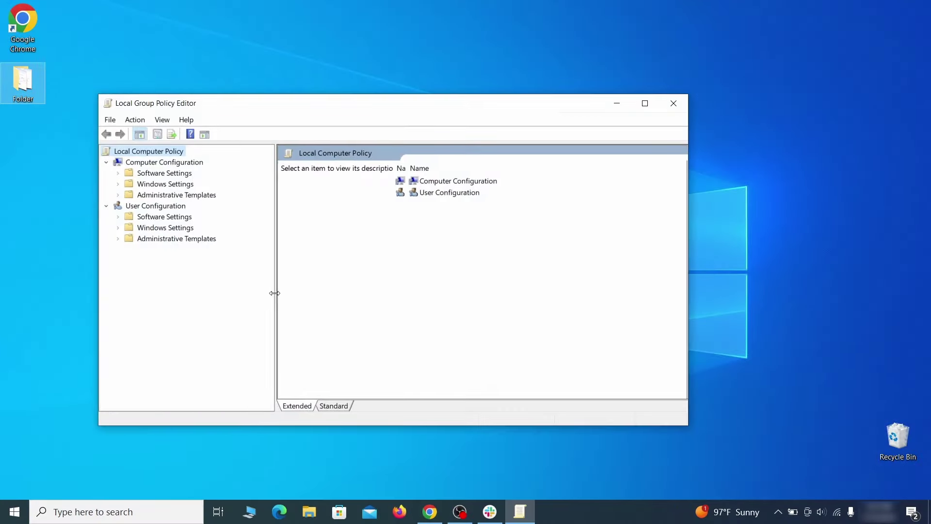
{"action": "left_click", "coordinate": [142, 163]}
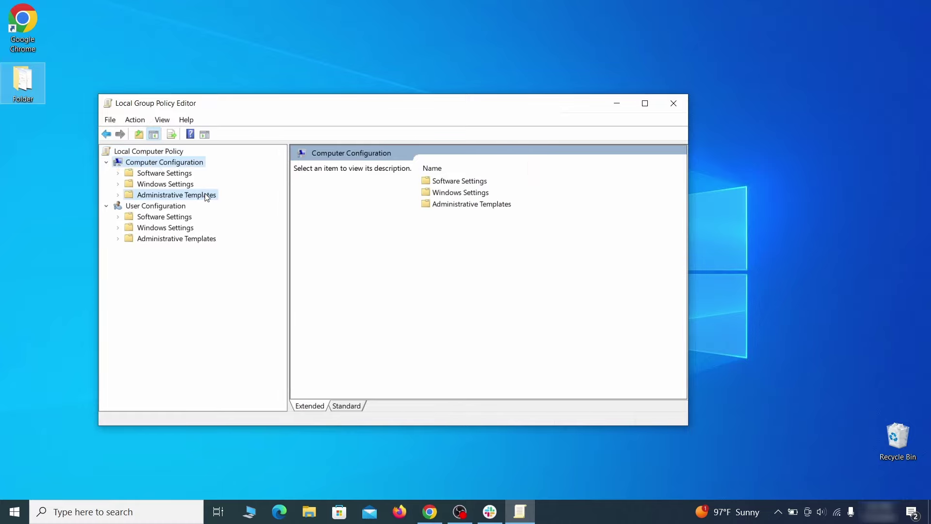
{"action": "left_click", "coordinate": [206, 196]}
{"action": "right_click", "coordinate": [206, 196]}
{"action": "left_click", "coordinate": [311, 201]}
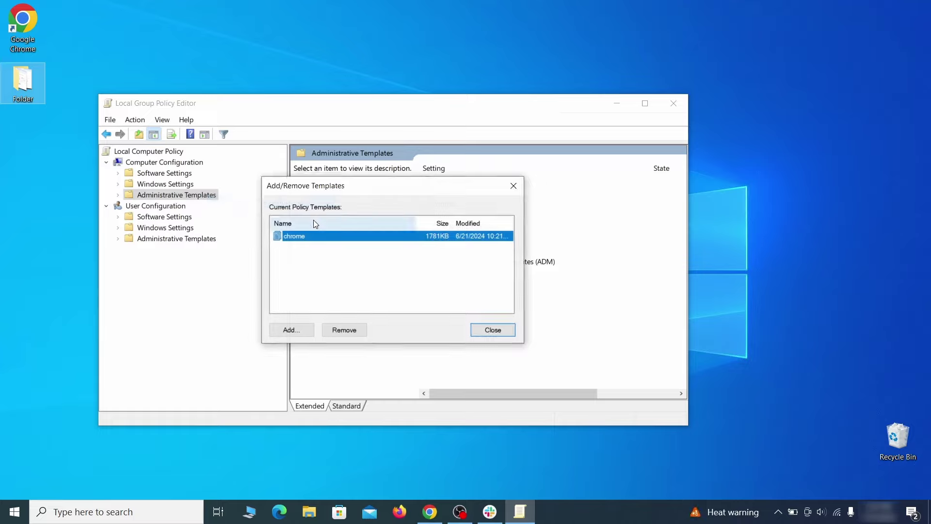
{"action": "left_click", "coordinate": [354, 328]}
{"action": "left_click", "coordinate": [493, 330]}
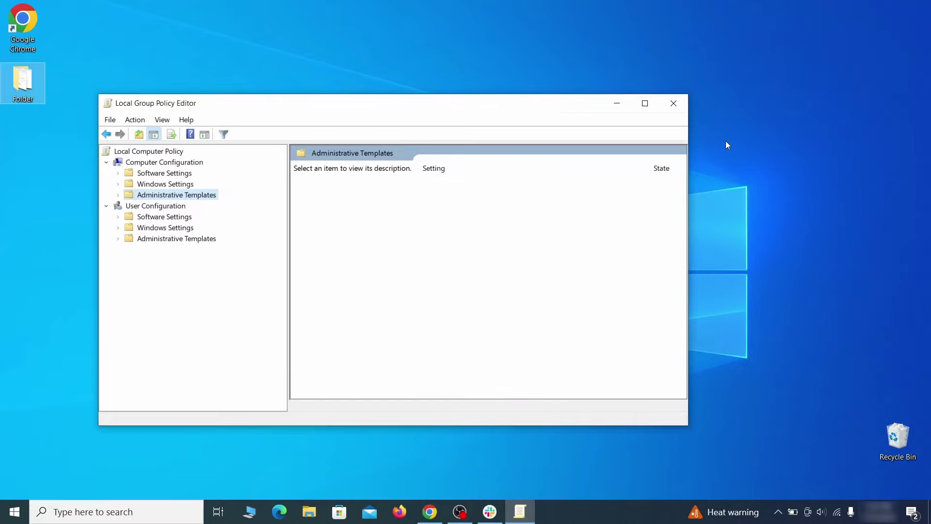
Close the Group Policy Editor and restart the computer from the Start menu
{"action": "left_click", "coordinate": [674, 103]}
{"action": "left_click", "coordinate": [15, 512]}
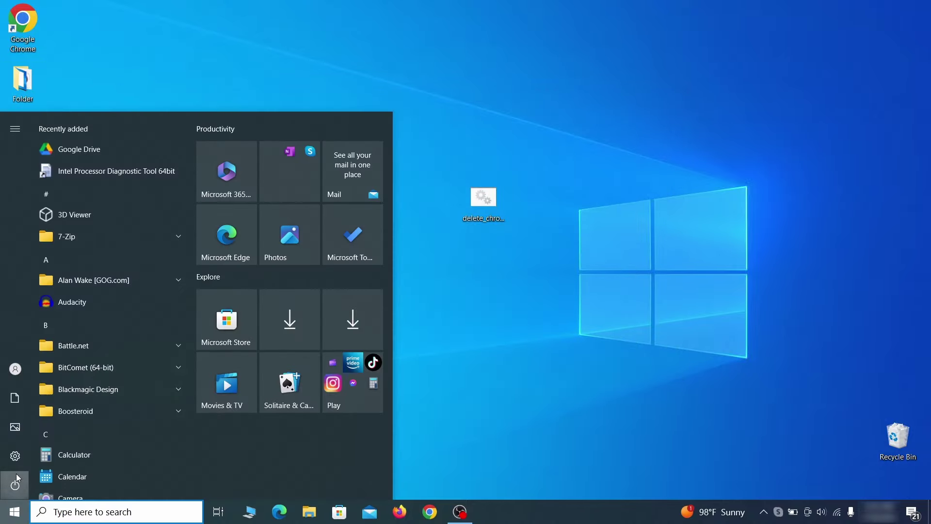
{"action": "left_click", "coordinate": [15, 486]}
{"action": "left_click", "coordinate": [81, 451]}
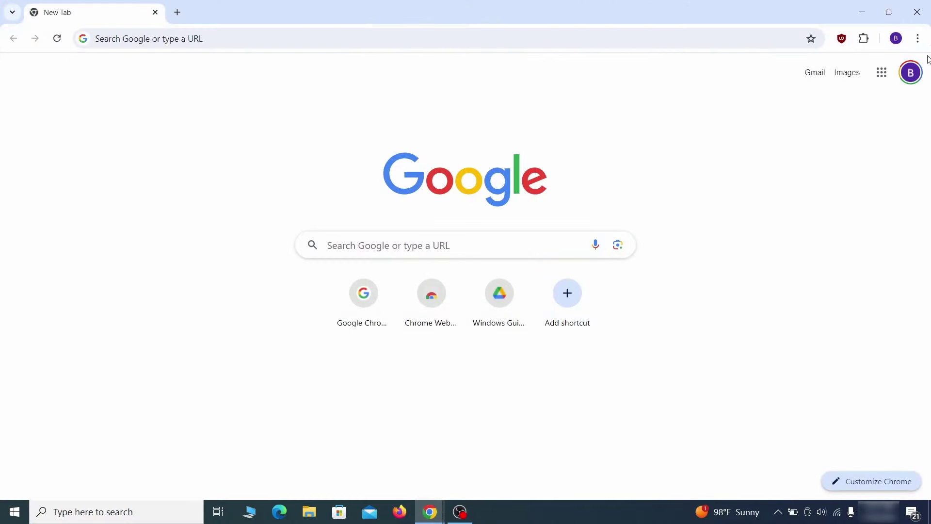
{"action": "left_click", "coordinate": [916, 41]}
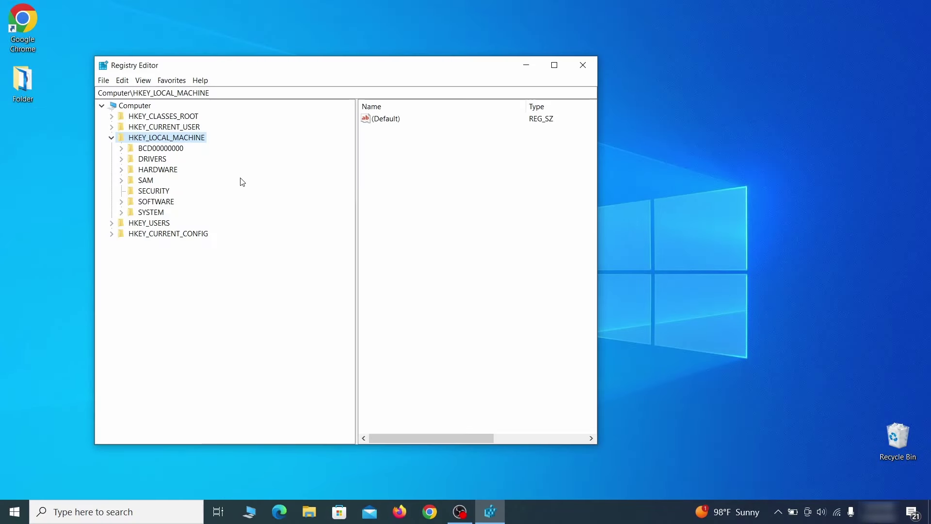
Expand BCD00000000 > Objects > {b2721d73…} > Elements and keep key 12000004, declining its deletion
{"action": "left_click", "coordinate": [121, 148]}
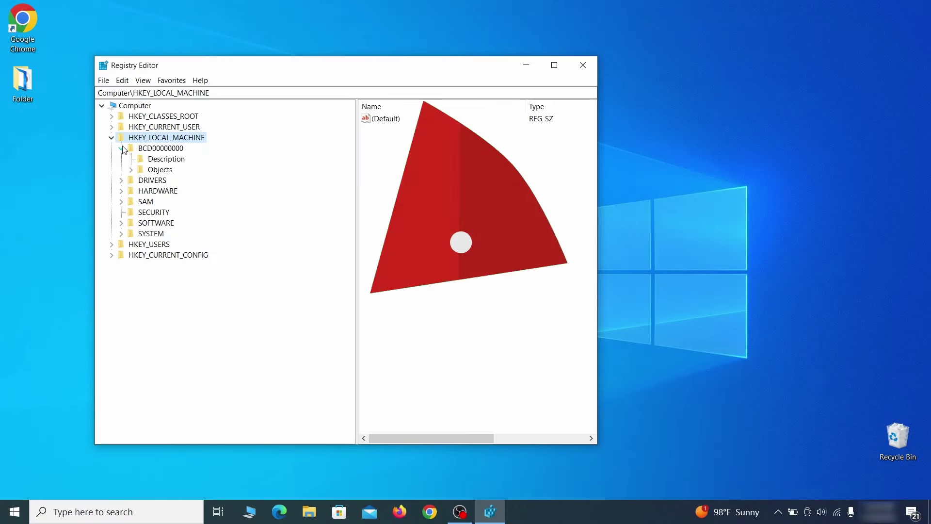
{"action": "left_click", "coordinate": [131, 169]}
{"action": "left_click", "coordinate": [141, 276]}
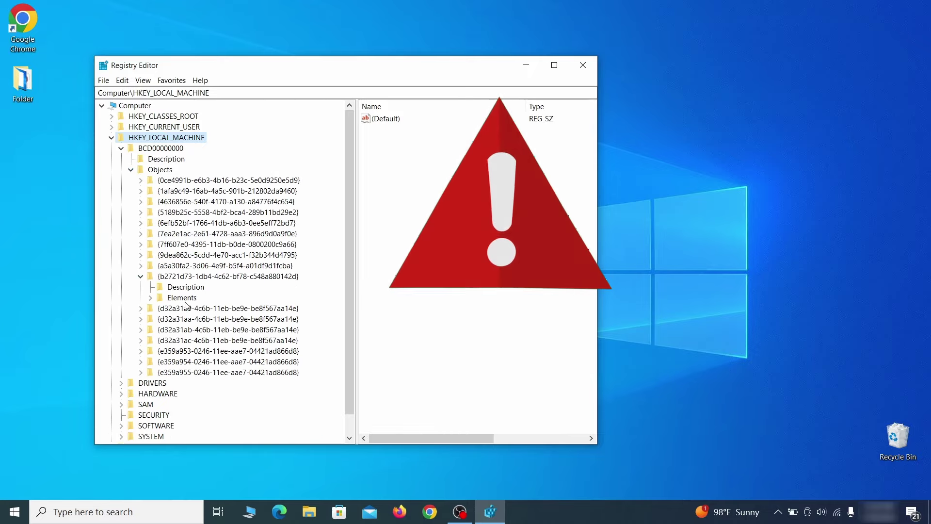
{"action": "left_click", "coordinate": [150, 297]}
{"action": "left_click", "coordinate": [192, 329]}
{"action": "right_click", "coordinate": [194, 329]}
{"action": "left_click", "coordinate": [241, 373]}
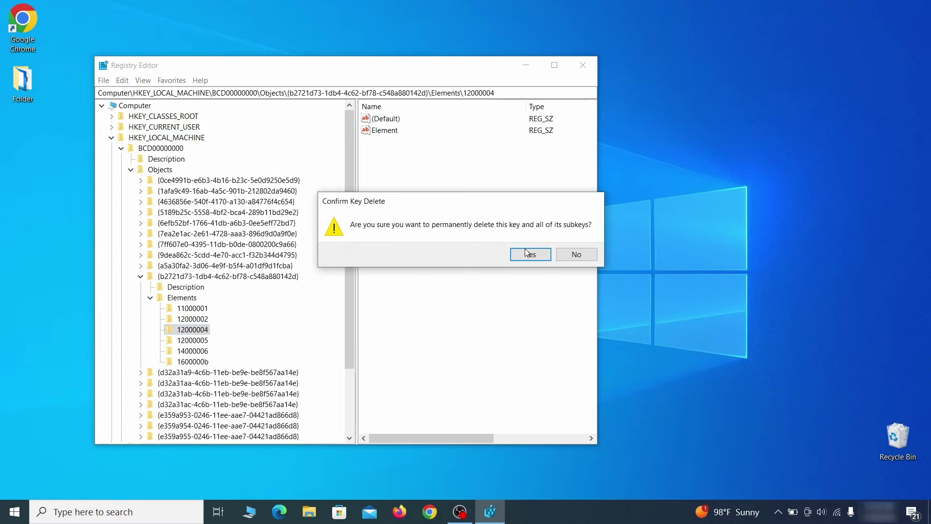
{"action": "left_click", "coordinate": [587, 259]}
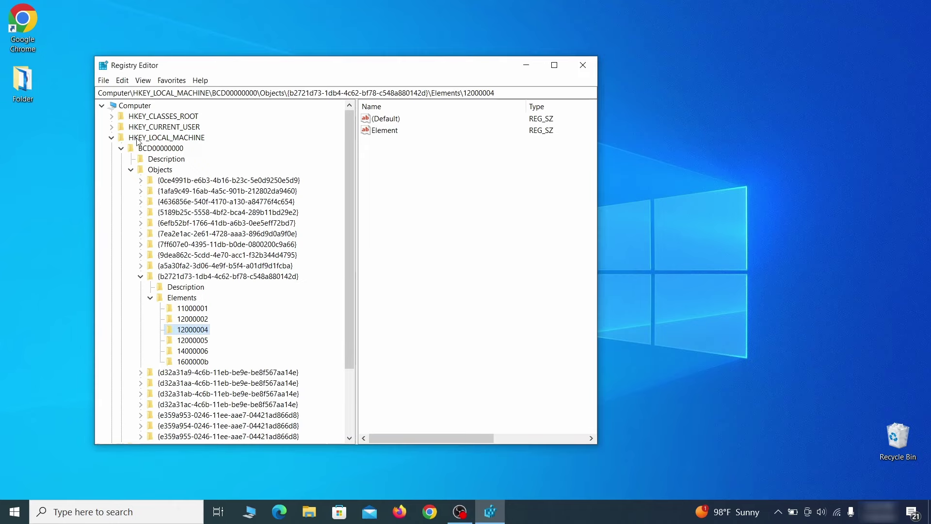
Select the Registry Backup 1 file for import via File > Import
{"action": "scroll", "coordinate": [146, 315], "scroll_direction": "down", "scroll_amount": 3}
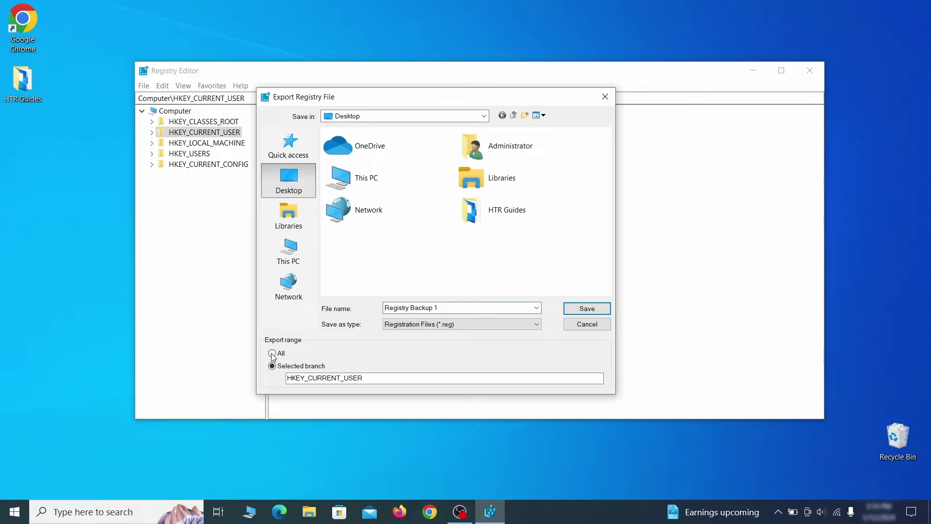
{"action": "left_click", "coordinate": [144, 86]}
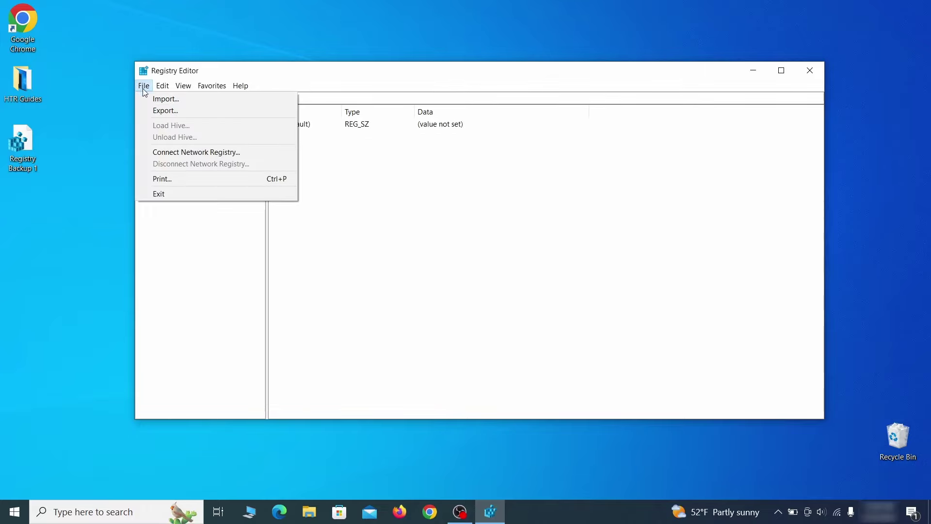
{"action": "left_click", "coordinate": [202, 101]}
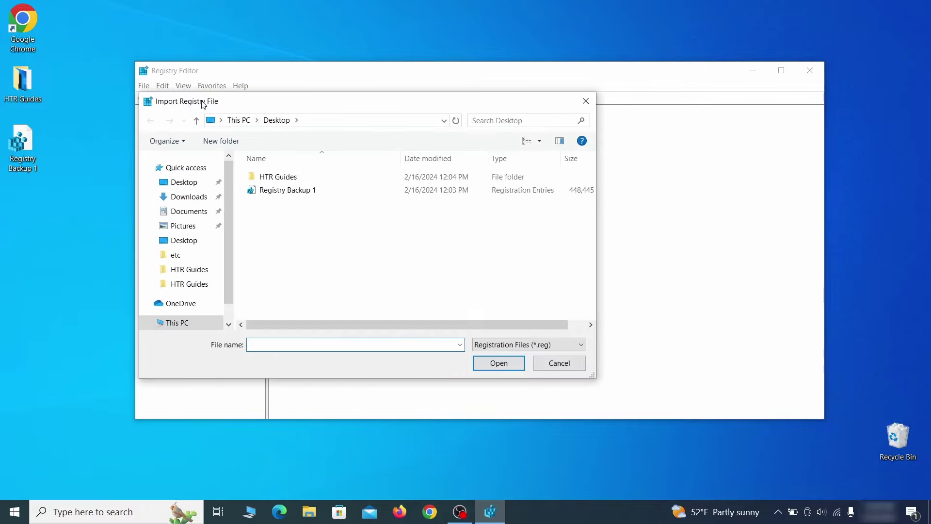
{"action": "left_click", "coordinate": [313, 190]}
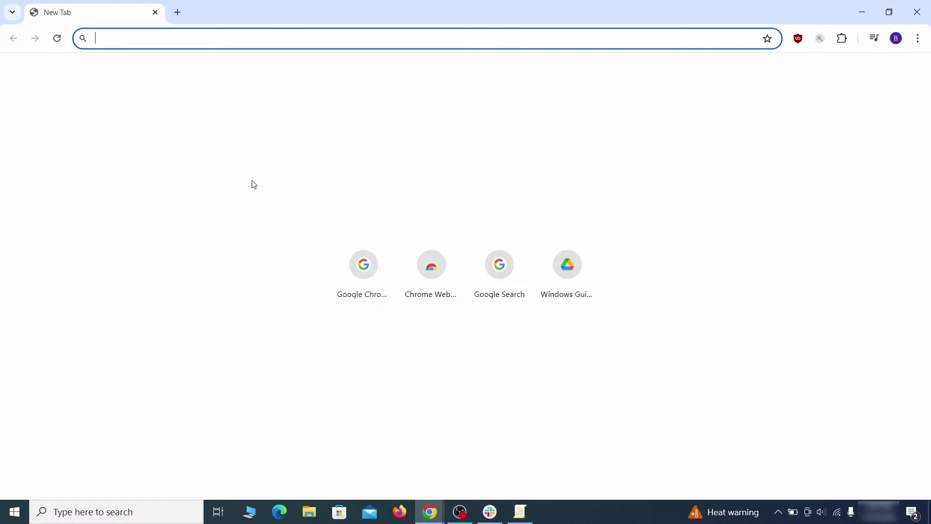
Copy the HomepageLocation value sdovheoncoighvoienoibnasd from chrome://policy into Notepad
{"action": "type", "text": "ch"}
{"action": "key", "text": "Return"}
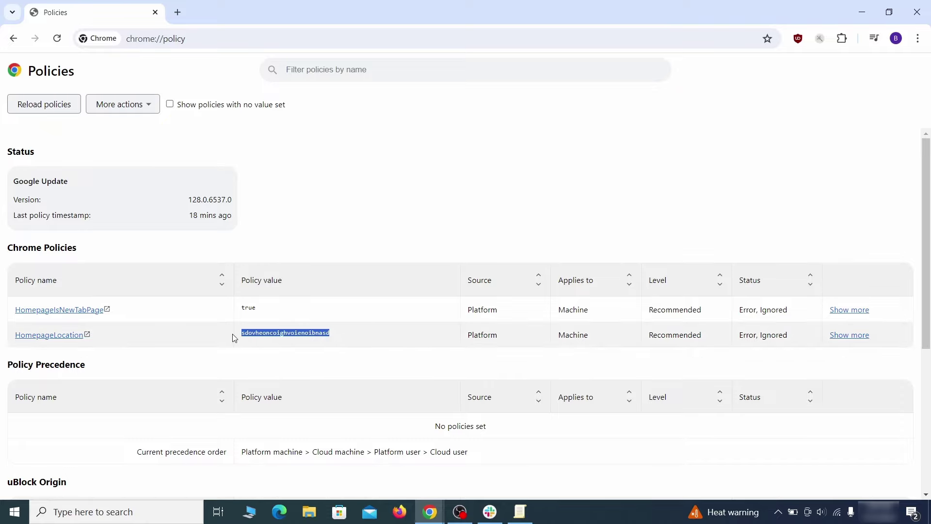
{"action": "right_click", "coordinate": [265, 334]}
{"action": "left_click", "coordinate": [280, 347]}
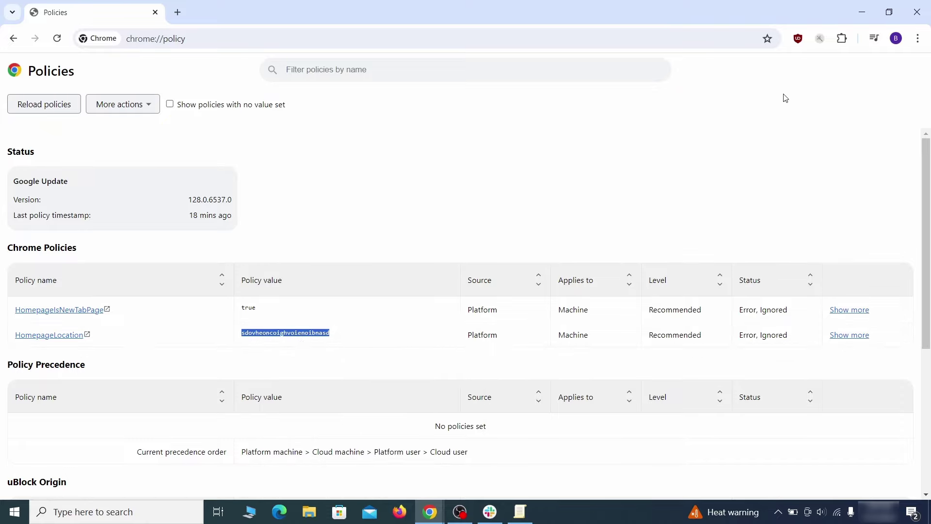
{"action": "right_click", "coordinate": [452, 214]}
{"action": "left_click", "coordinate": [488, 255]}
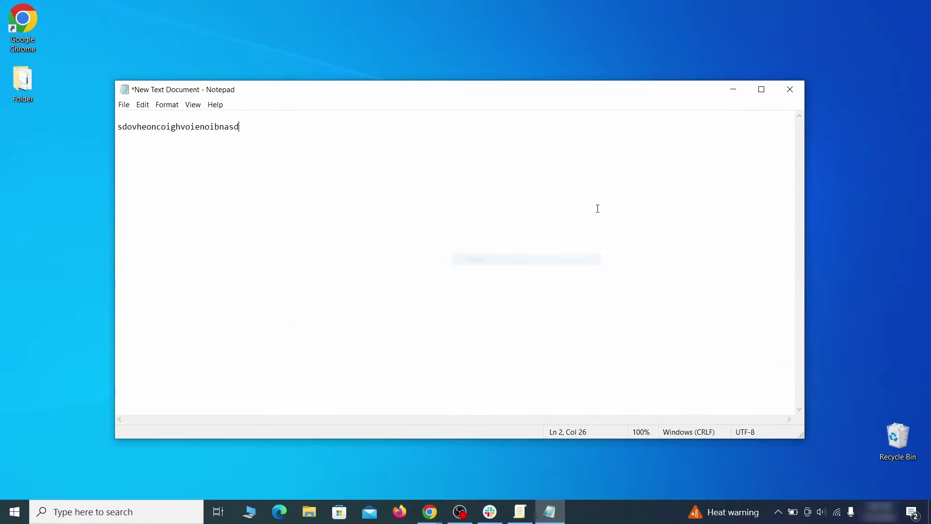
Enable Developer mode on Chrome's extensions page and copy the Wonder Search extension ID into Notepad
{"action": "left_click", "coordinate": [732, 94]}
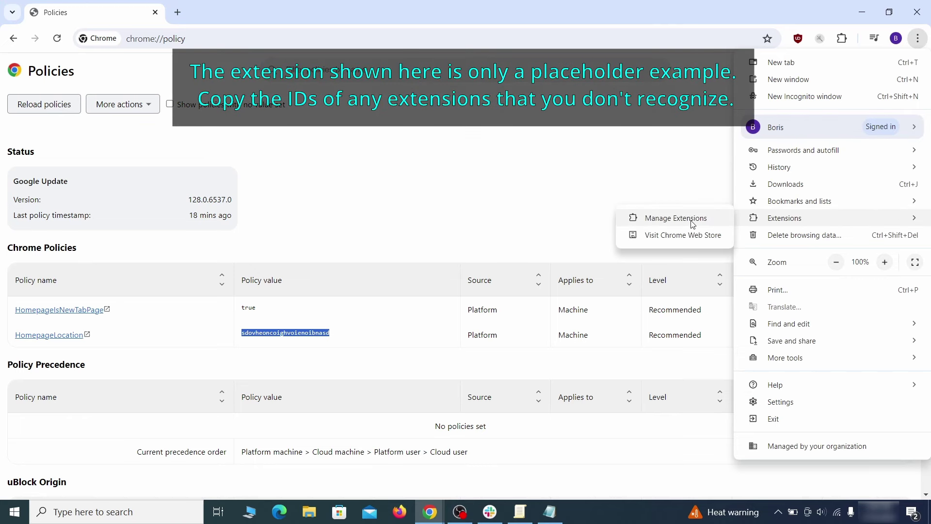
{"action": "left_click", "coordinate": [692, 223]}
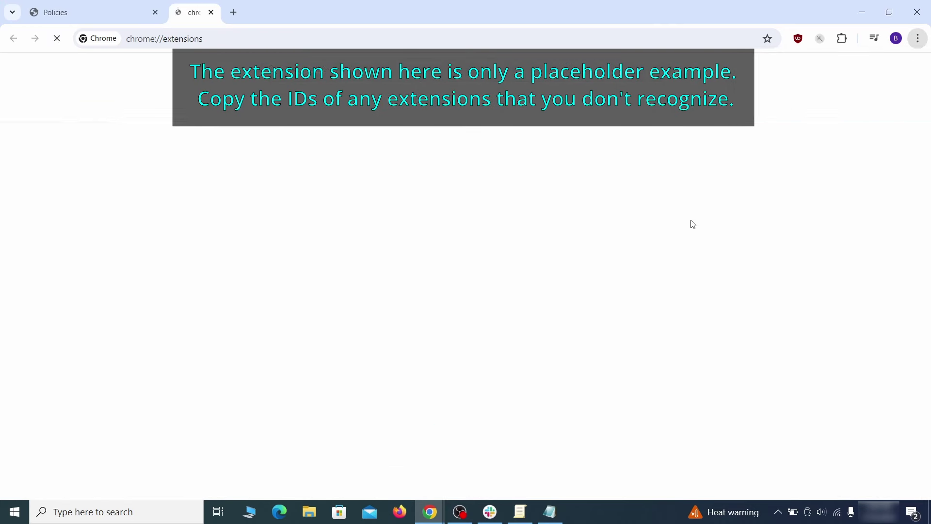
{"action": "left_click", "coordinate": [916, 70]}
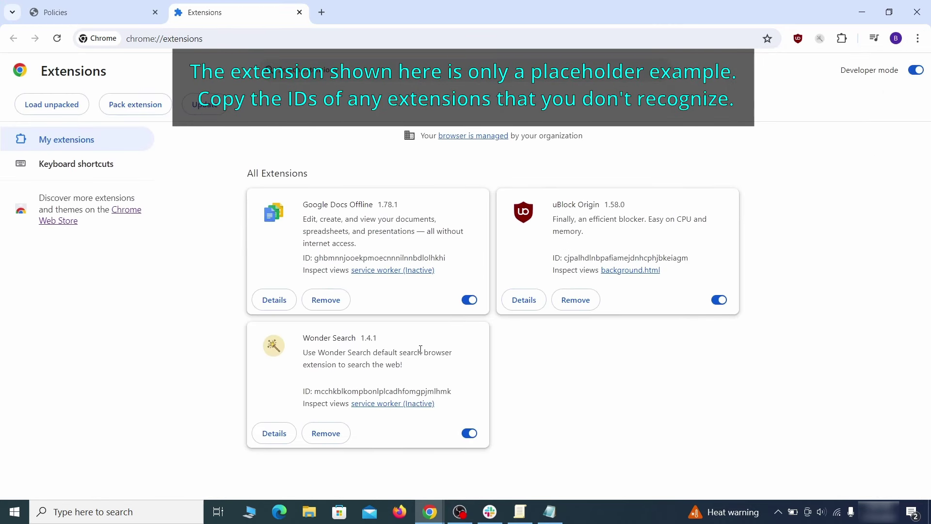
{"action": "right_click", "coordinate": [456, 393]}
{"action": "left_click", "coordinate": [465, 287]}
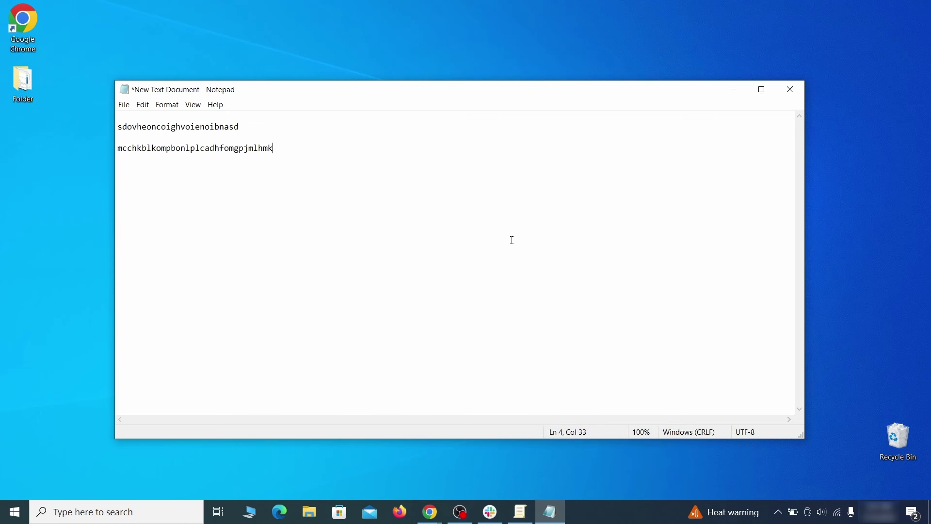
Launch Registry Editor (regedit) as administrator
{"action": "left_click", "coordinate": [732, 90]}
{"action": "left_click", "coordinate": [14, 511]}
{"action": "type", "text": "regedit"}
{"action": "right_click", "coordinate": [188, 187]}
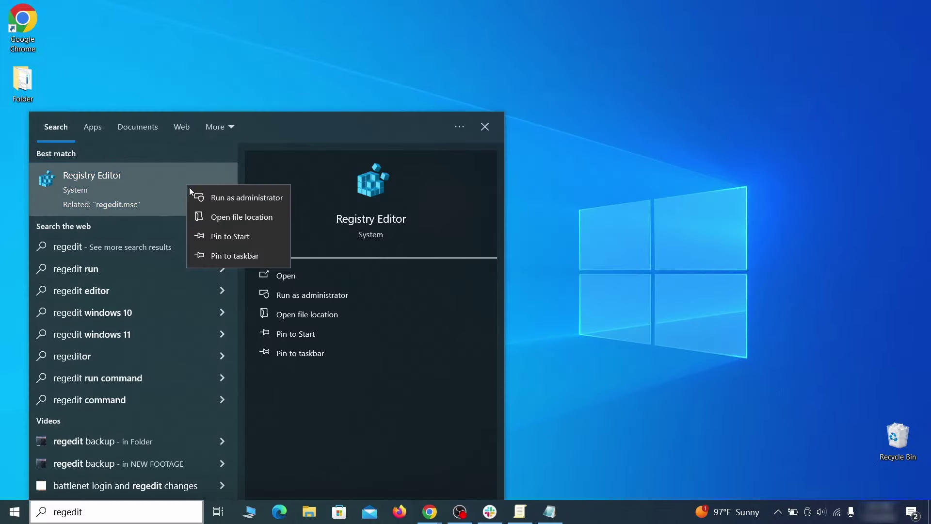
{"action": "left_click", "coordinate": [214, 199]}
Search the registry for the homepage value copied from the Notepad note
{"action": "key", "text": "ctrl+f"}
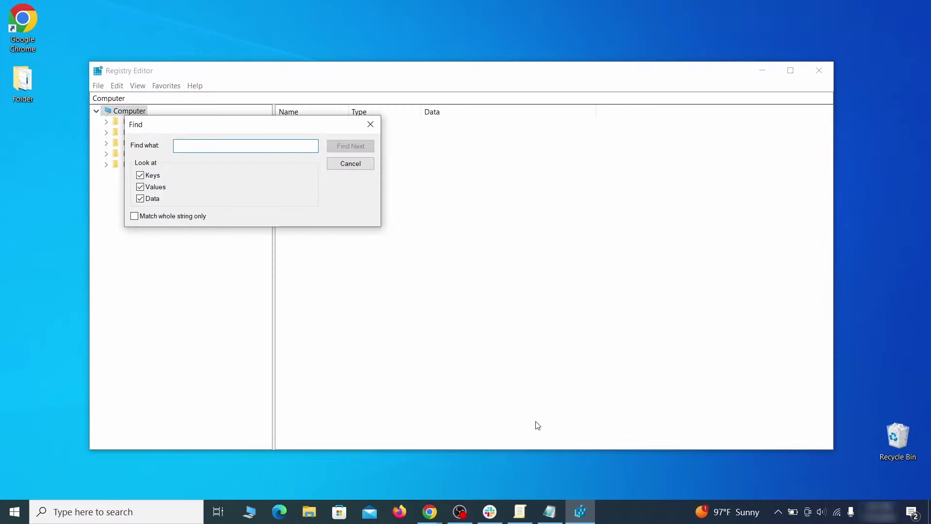
{"action": "left_click", "coordinate": [550, 512]}
{"action": "right_click", "coordinate": [209, 128]}
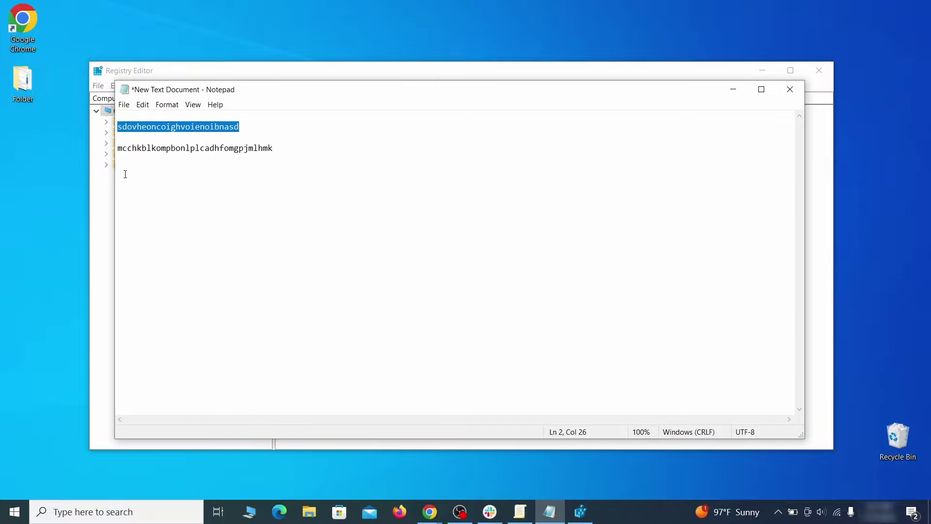
{"action": "left_click", "coordinate": [101, 178]}
{"action": "right_click", "coordinate": [207, 149]}
{"action": "left_click", "coordinate": [265, 192]}
{"action": "left_click", "coordinate": [358, 150]}
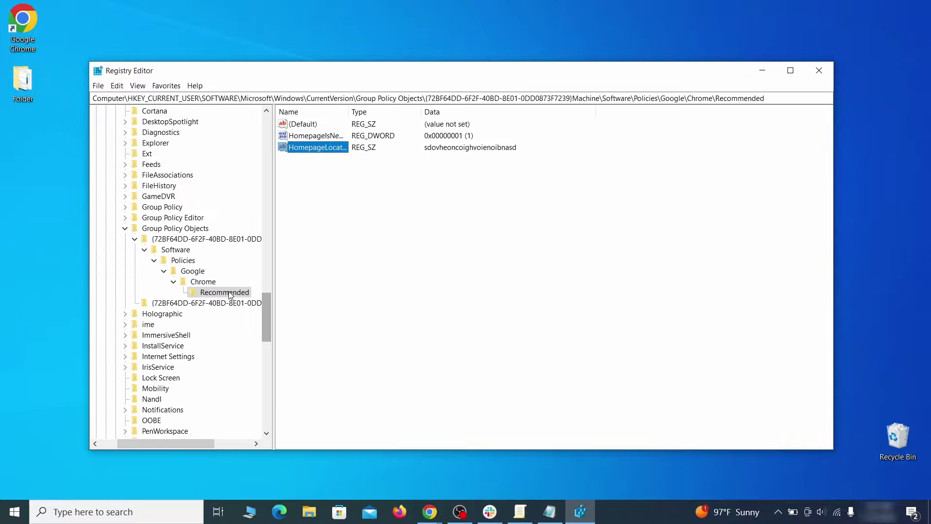
Delete the found Chrome Recommended policy key and repeat the registry search
{"action": "right_click", "coordinate": [231, 294]}
{"action": "left_click", "coordinate": [276, 337]}
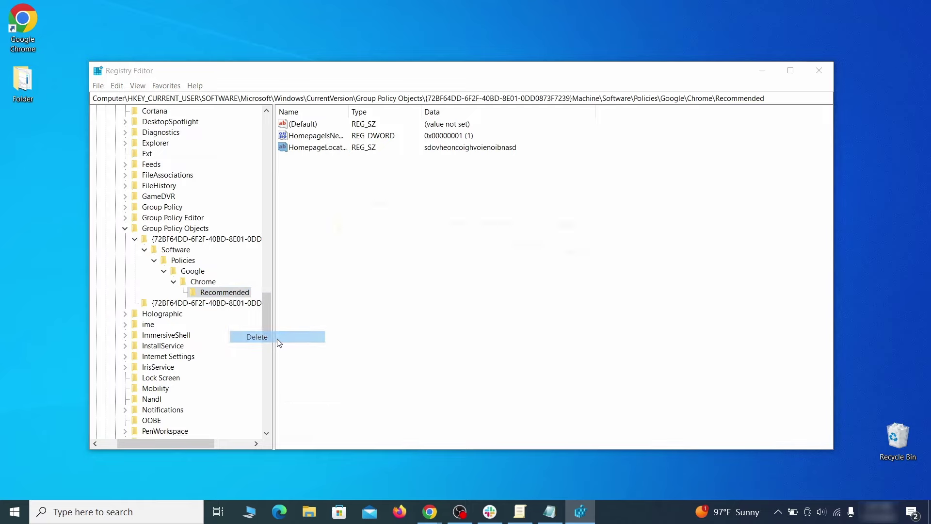
{"action": "left_click", "coordinate": [531, 254]}
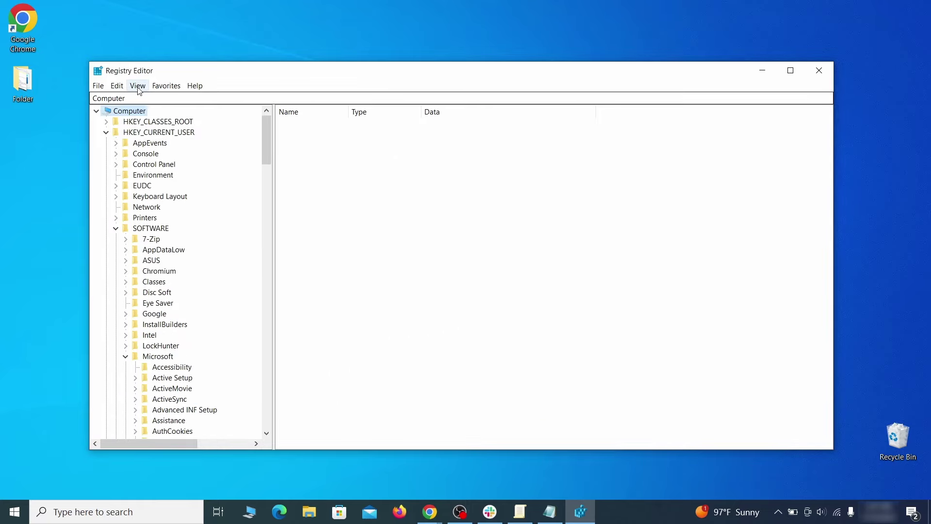
{"action": "left_click", "coordinate": [117, 86]}
{"action": "left_click", "coordinate": [138, 171]}
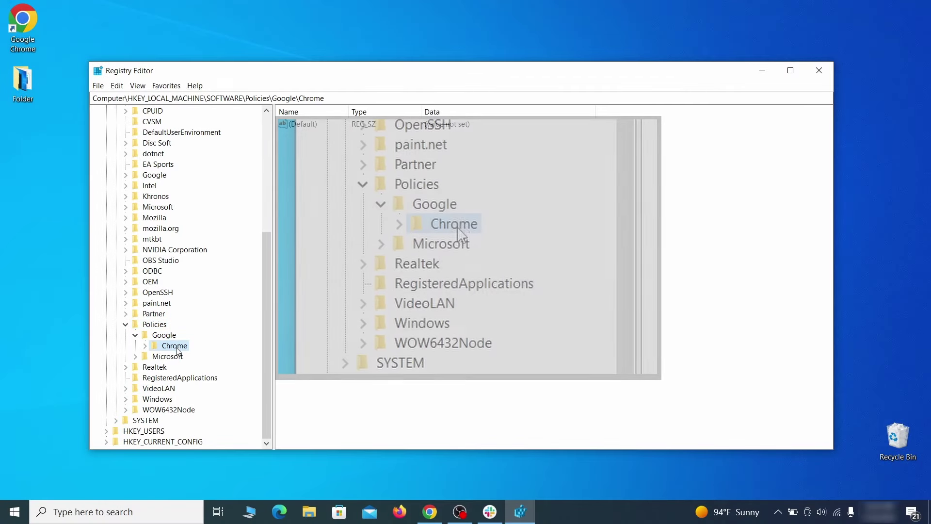
Delete the HKLM\SOFTWARE\Policies\Google\Chrome key and all its subkeys
{"action": "right_click", "coordinate": [173, 347]}
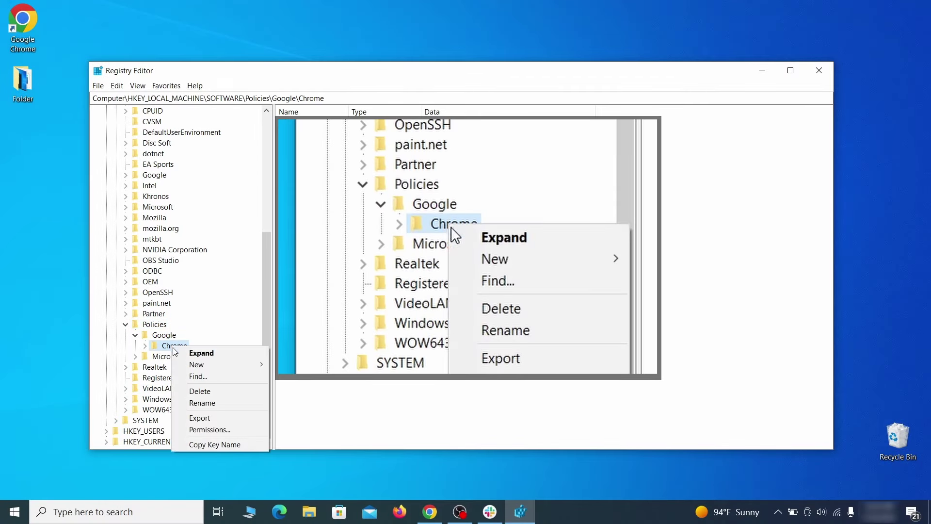
{"action": "left_click", "coordinate": [214, 392]}
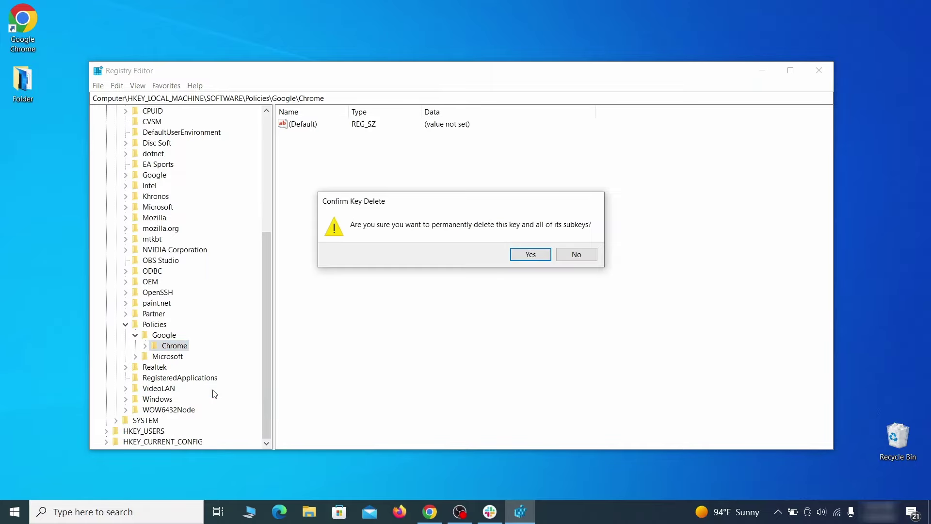
{"action": "left_click", "coordinate": [544, 256]}
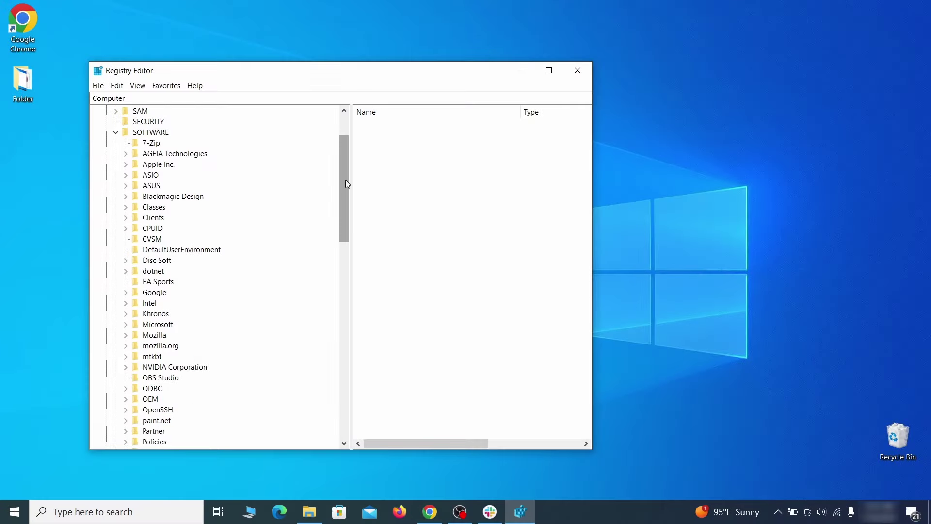
{"action": "left_click_drag", "start_coordinate": [345, 184], "coordinate": [337, 343]}
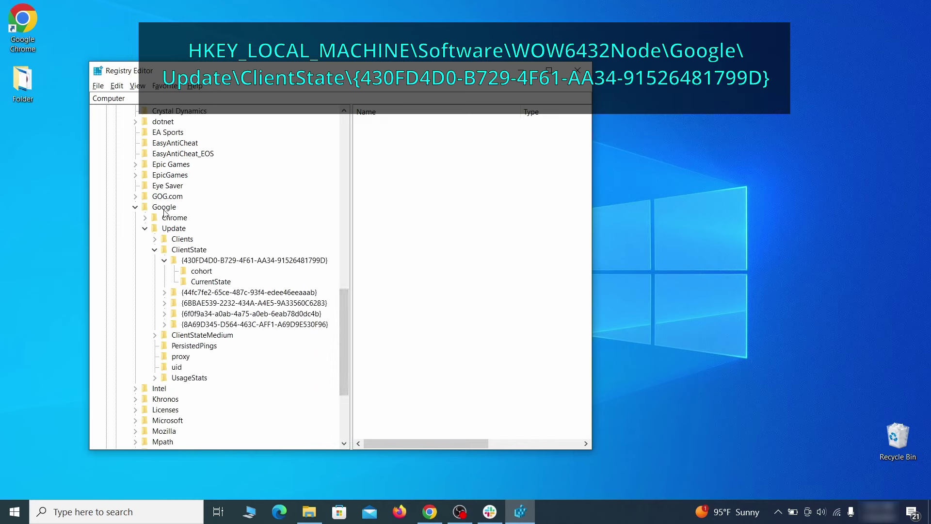
{"action": "left_click", "coordinate": [205, 262]}
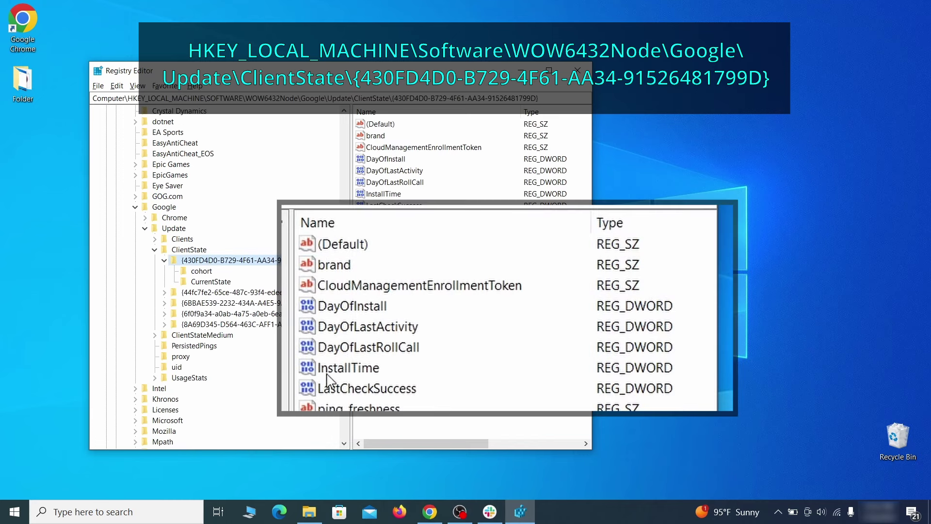
{"action": "right_click", "coordinate": [473, 152]}
{"action": "left_click", "coordinate": [497, 185]}
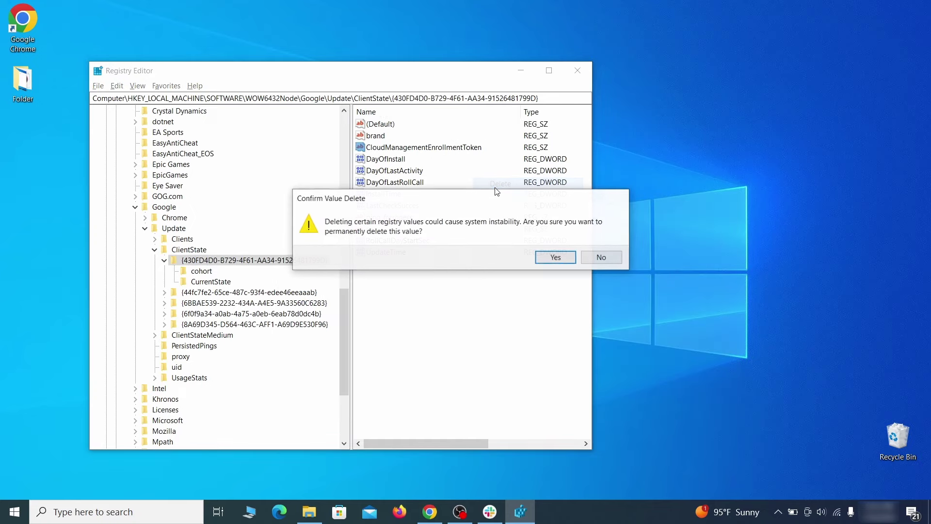
{"action": "left_click", "coordinate": [555, 257]}
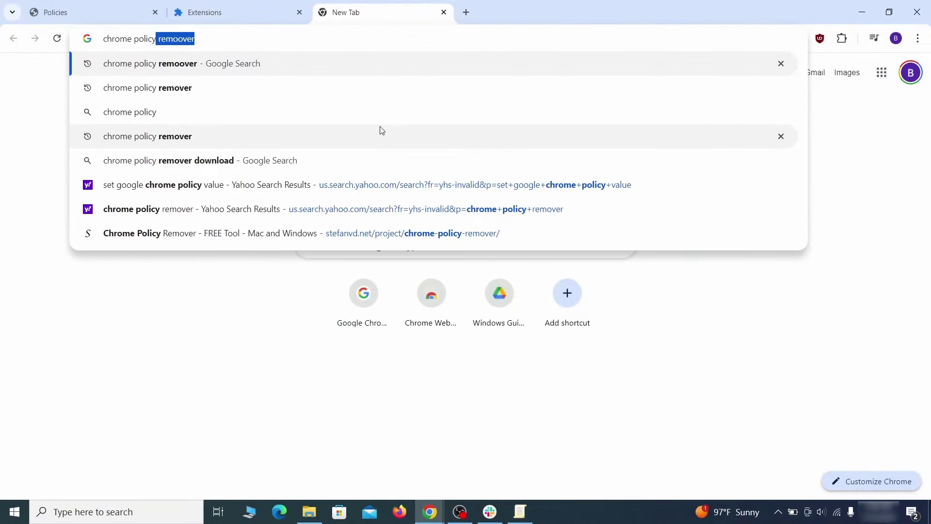
Search for a Chrome policy remover, open the stefanvd.net page and scroll to its Windows download
{"action": "type", "text": "emover"}
{"action": "key", "text": "Return"}
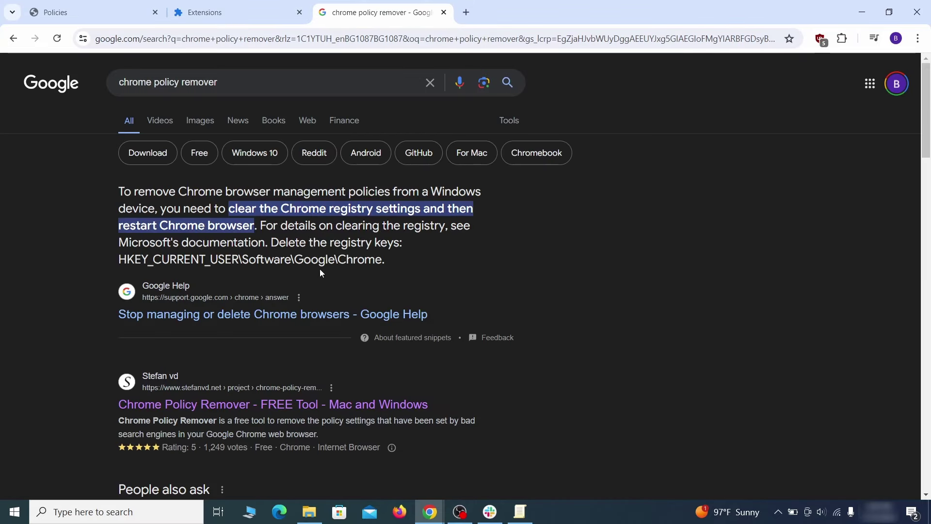
{"action": "left_click", "coordinate": [276, 405]}
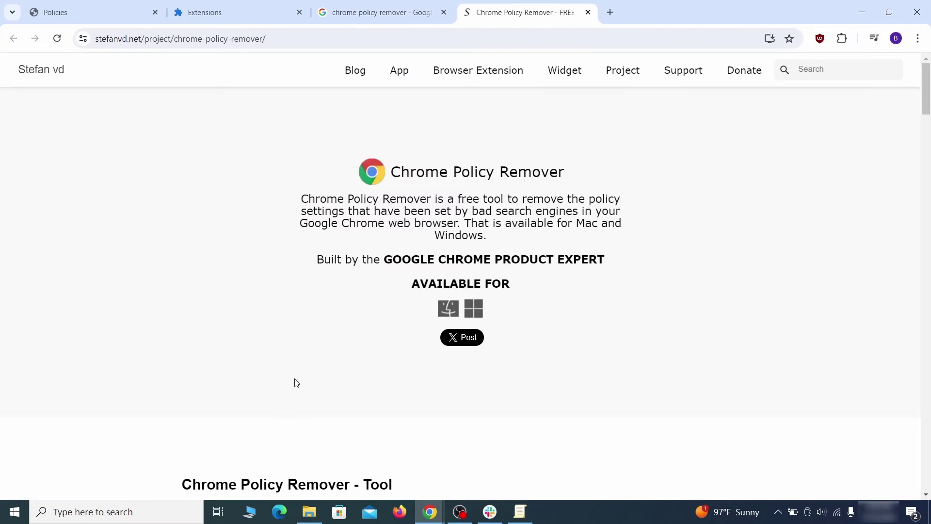
{"action": "scroll", "coordinate": [298, 376], "scroll_direction": "down", "scroll_amount": 5}
{"action": "scroll", "coordinate": [303, 371], "scroll_direction": "down", "scroll_amount": 8}
{"action": "scroll", "coordinate": [303, 371], "scroll_direction": "down", "scroll_amount": 5}
{"action": "scroll", "coordinate": [303, 372], "scroll_direction": "down", "scroll_amount": 6}
{"action": "scroll", "coordinate": [304, 371], "scroll_direction": "down", "scroll_amount": 5}
{"action": "scroll", "coordinate": [305, 372], "scroll_direction": "down", "scroll_amount": 5}
{"action": "scroll", "coordinate": [304, 371], "scroll_direction": "down", "scroll_amount": 5}
{"action": "scroll", "coordinate": [304, 371], "scroll_direction": "down", "scroll_amount": 5}
{"action": "scroll", "coordinate": [305, 371], "scroll_direction": "down", "scroll_amount": 5}
{"action": "scroll", "coordinate": [306, 371], "scroll_direction": "down", "scroll_amount": 5}
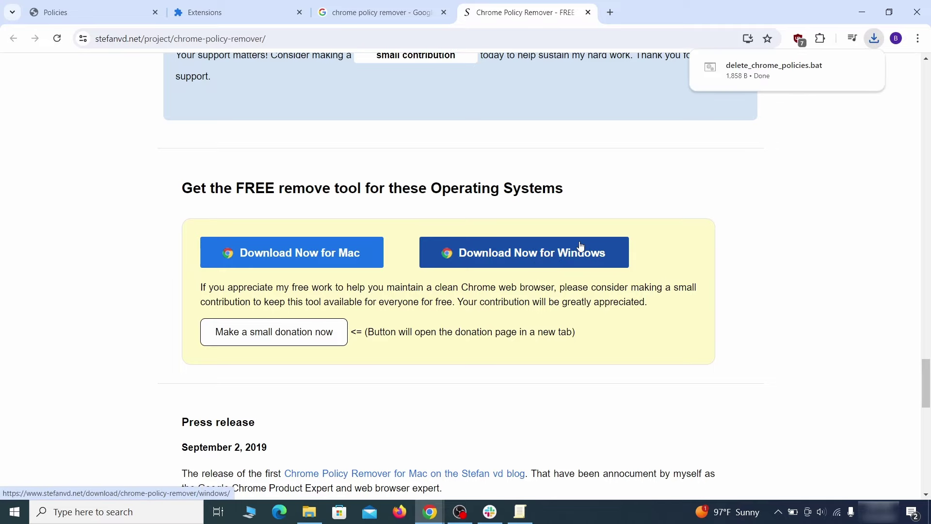
{"action": "mouse_move", "coordinate": [786, 70]}
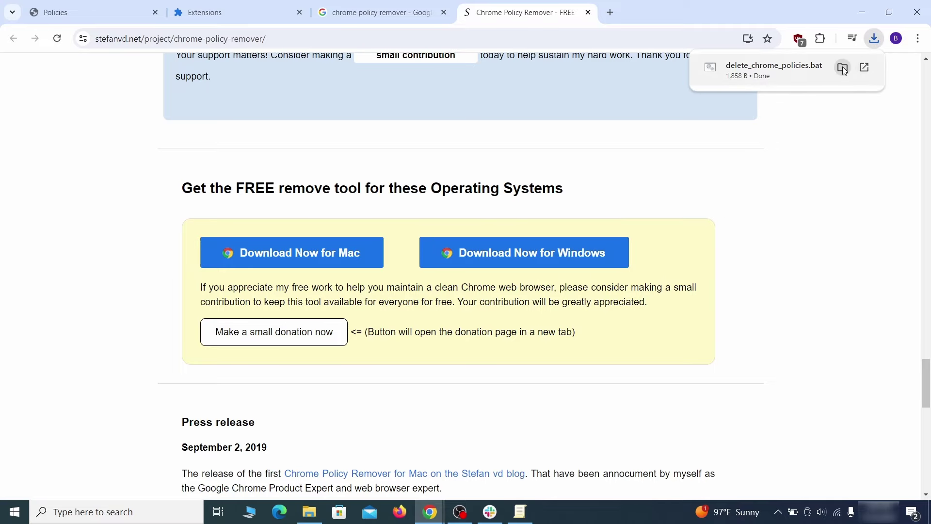
Move delete_chrome_policies.bat from Downloads to the desktop and run it as administrator
{"action": "left_click", "coordinate": [844, 68]}
{"action": "left_click", "coordinate": [862, 12]}
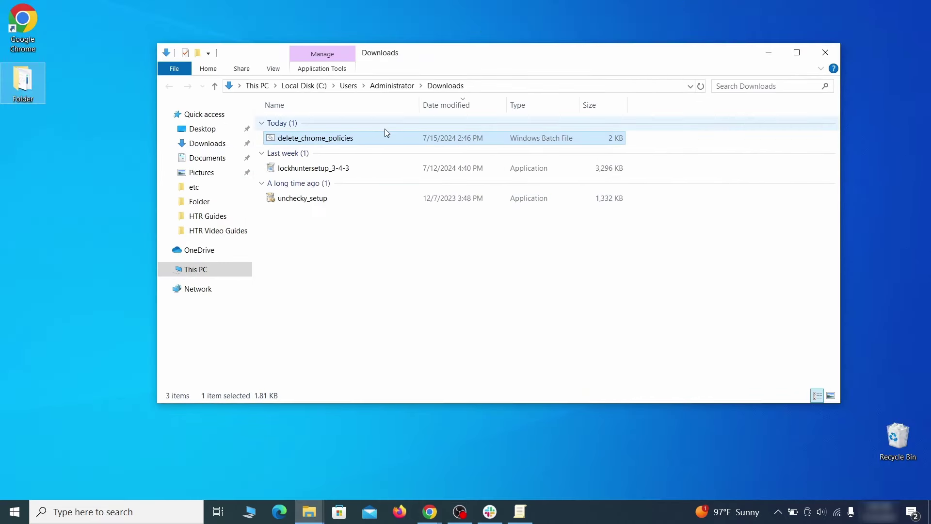
{"action": "left_click_drag", "start_coordinate": [341, 138], "coordinate": [76, 300]}
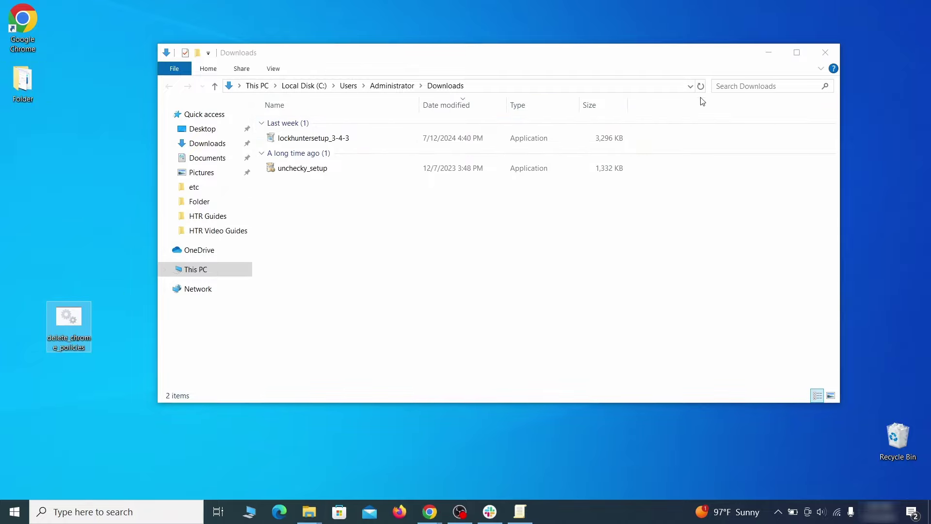
{"action": "left_click", "coordinate": [826, 53]}
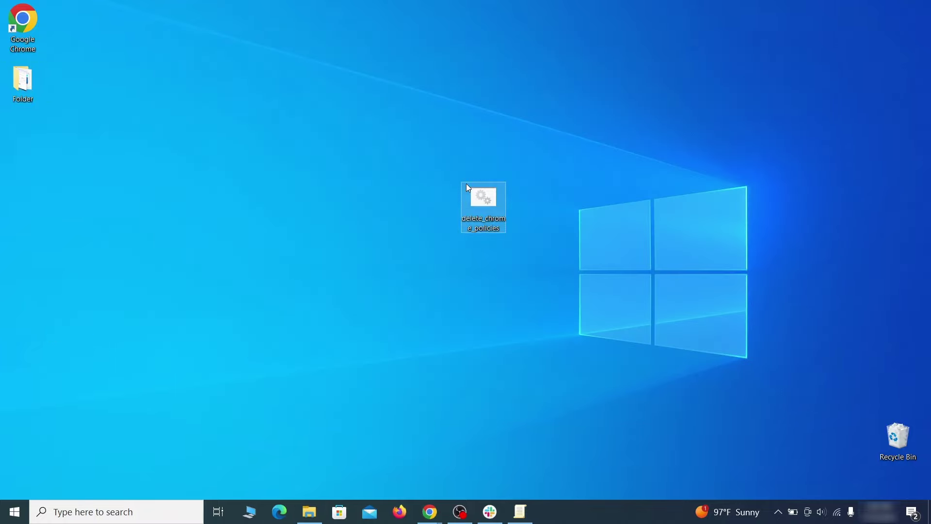
{"action": "right_click", "coordinate": [495, 202]}
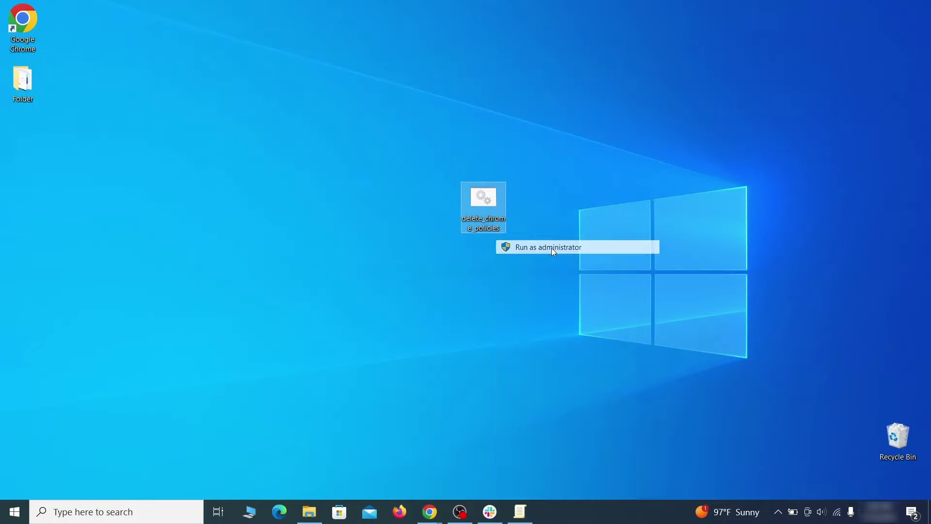
{"action": "left_click", "coordinate": [551, 246]}
Run the SmartScreen-blocked policy-removal script anyway and let it run to completion
{"action": "left_click", "coordinate": [340, 169]}
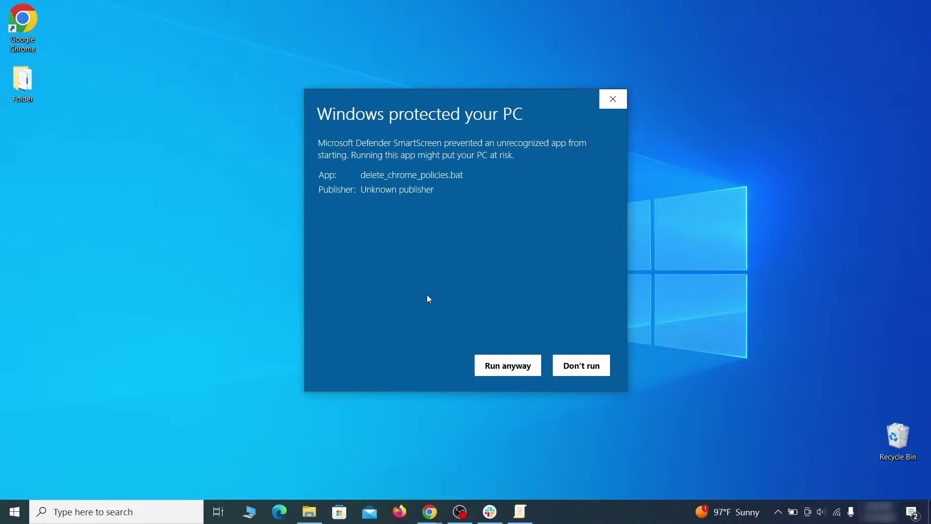
{"action": "left_click", "coordinate": [507, 366]}
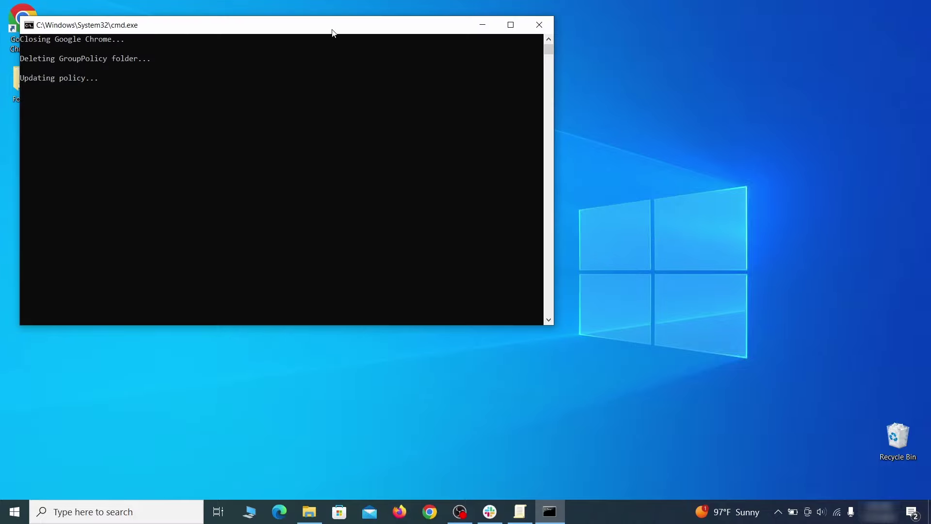
{"action": "left_click_drag", "start_coordinate": [333, 32], "coordinate": [491, 62]}
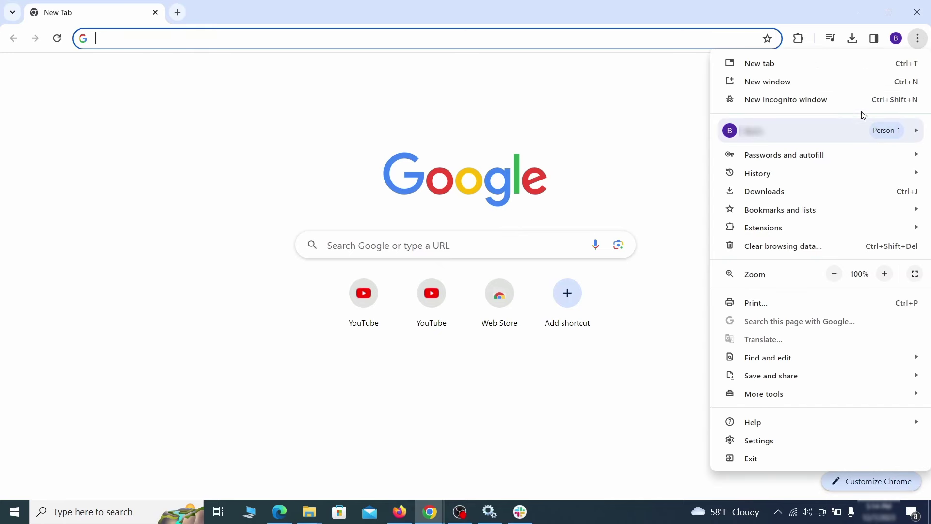
{"action": "mouse_move", "coordinate": [764, 228]}
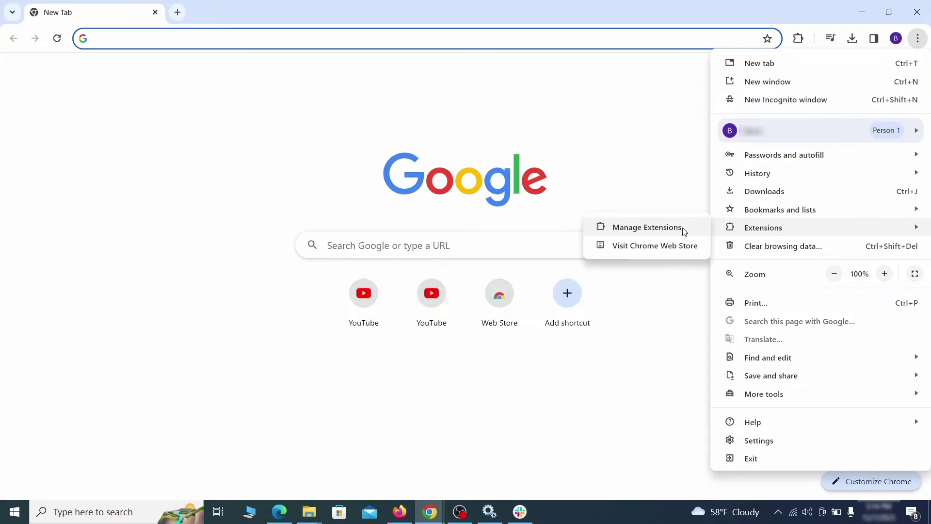
Switch off the Add to Zola Button extension and start its removal
{"action": "left_click", "coordinate": [683, 228]}
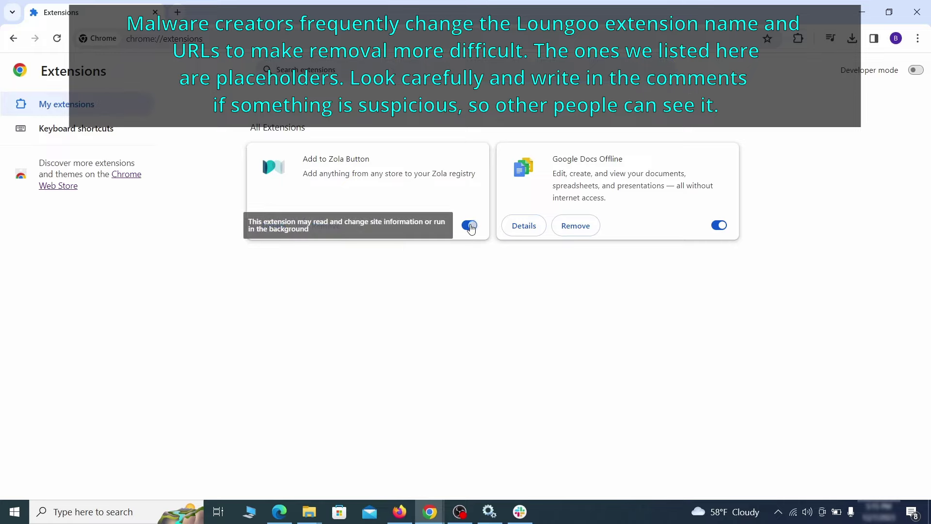
{"action": "left_click", "coordinate": [469, 225]}
{"action": "left_click", "coordinate": [338, 232]}
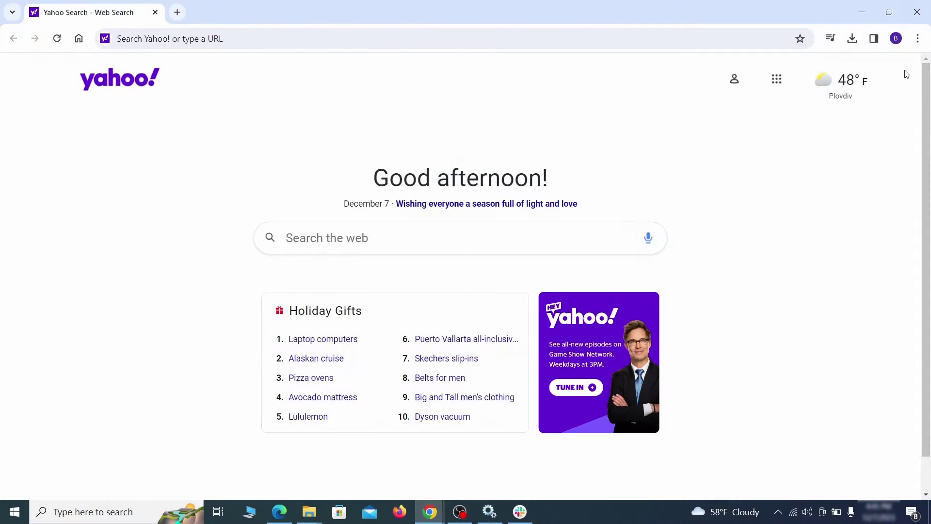
Clear Chrome's browsing data using the advanced clearing options
{"action": "left_click", "coordinate": [918, 38]}
{"action": "left_click", "coordinate": [759, 440]}
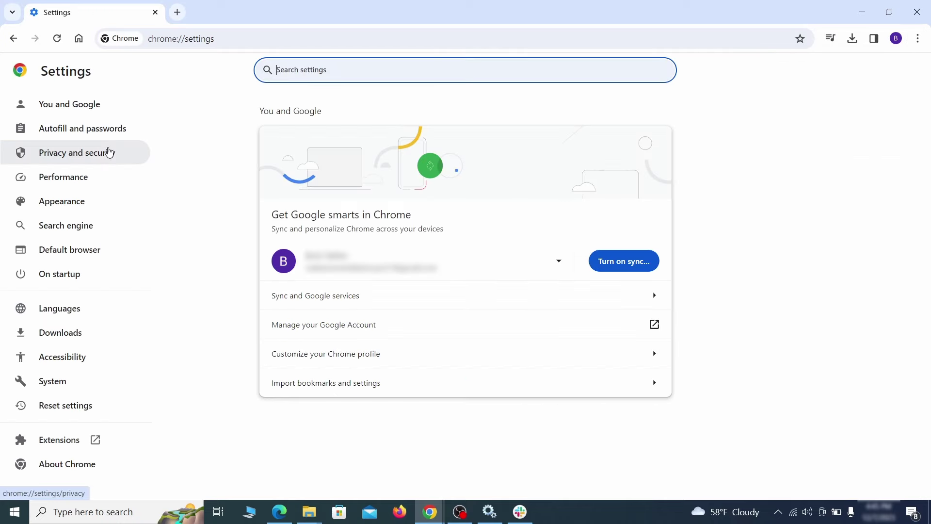
{"action": "left_click", "coordinate": [109, 152]}
{"action": "scroll", "coordinate": [742, 318], "scroll_direction": "down", "scroll_amount": 1}
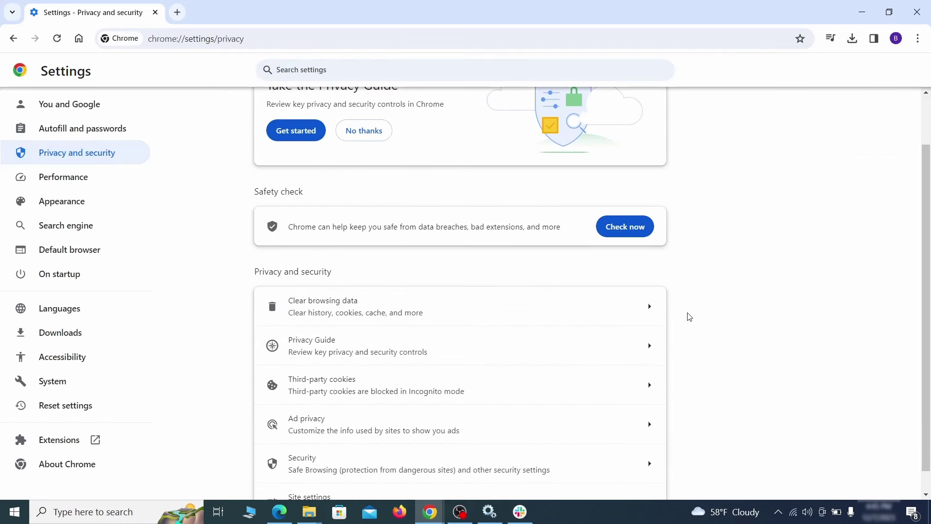
{"action": "left_click", "coordinate": [608, 314]}
{"action": "left_click", "coordinate": [410, 175]}
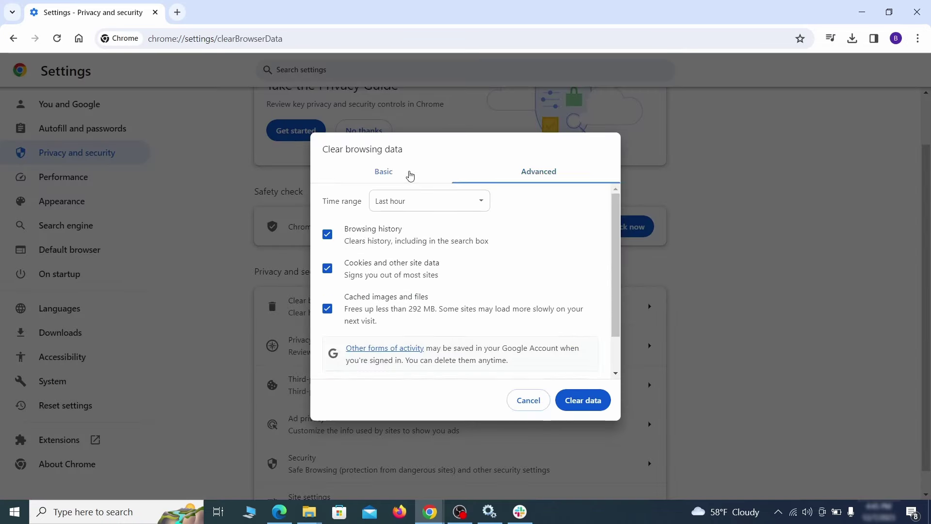
{"action": "left_click", "coordinate": [519, 176]}
{"action": "scroll", "coordinate": [469, 276], "scroll_direction": "down", "scroll_amount": 2}
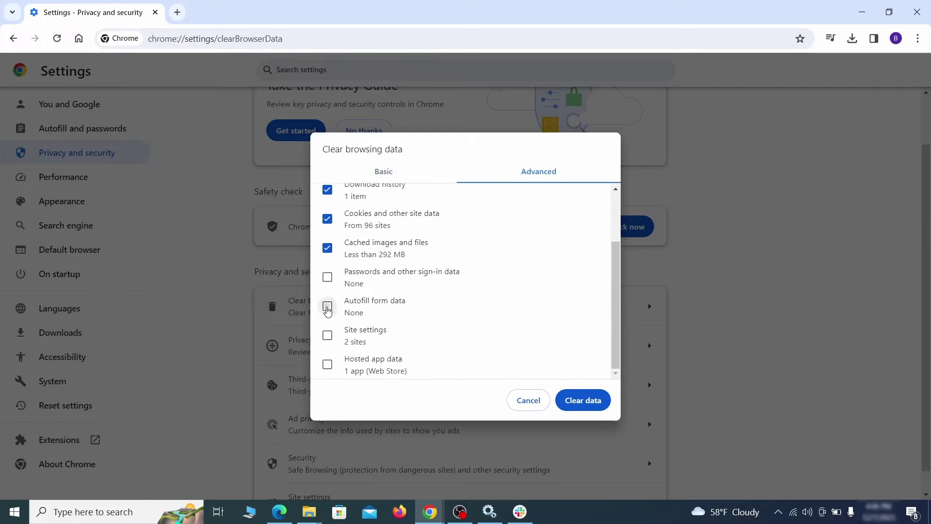
{"action": "left_click", "coordinate": [591, 405]}
Remove ExampleRougeURL.com from the sites allowed to send notifications
{"action": "scroll", "coordinate": [694, 321], "scroll_direction": "down", "scroll_amount": 1}
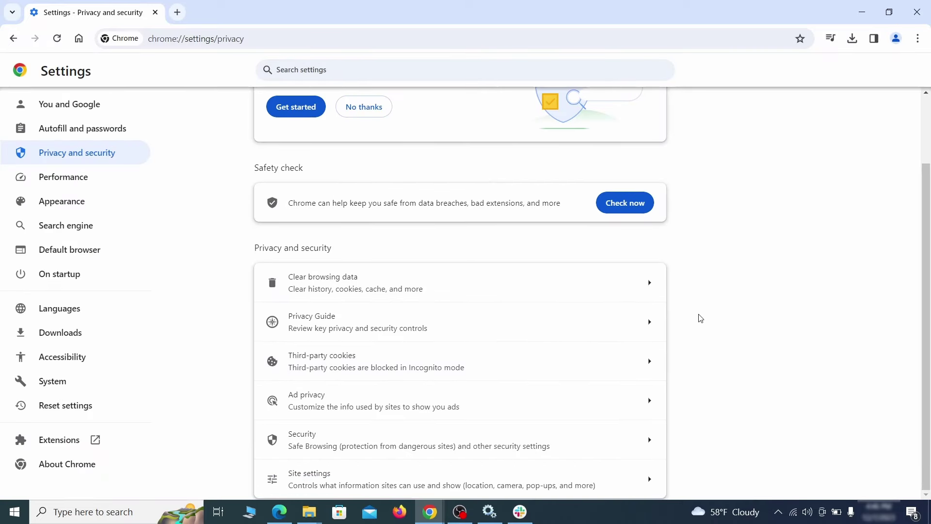
{"action": "left_click", "coordinate": [452, 473]}
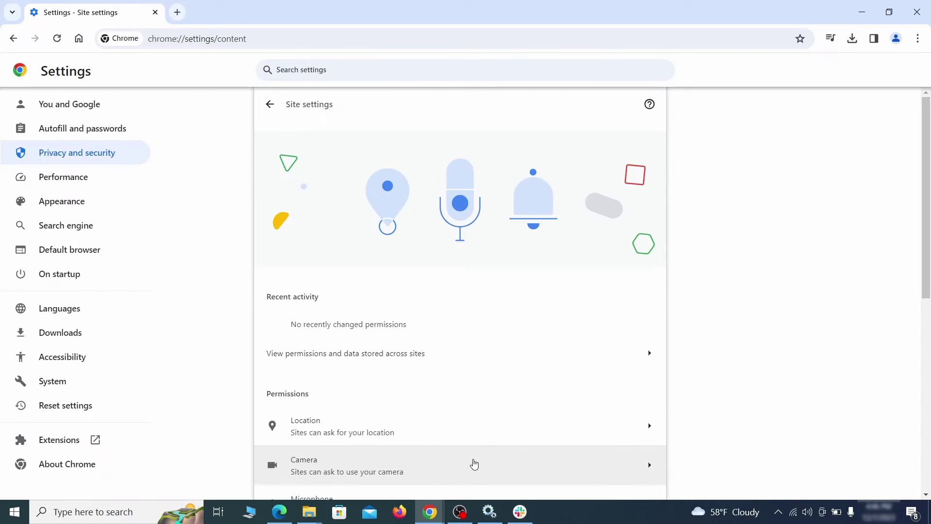
{"action": "scroll", "coordinate": [667, 296], "scroll_direction": "down", "scroll_amount": 3}
{"action": "scroll", "coordinate": [684, 271], "scroll_direction": "down", "scroll_amount": 1}
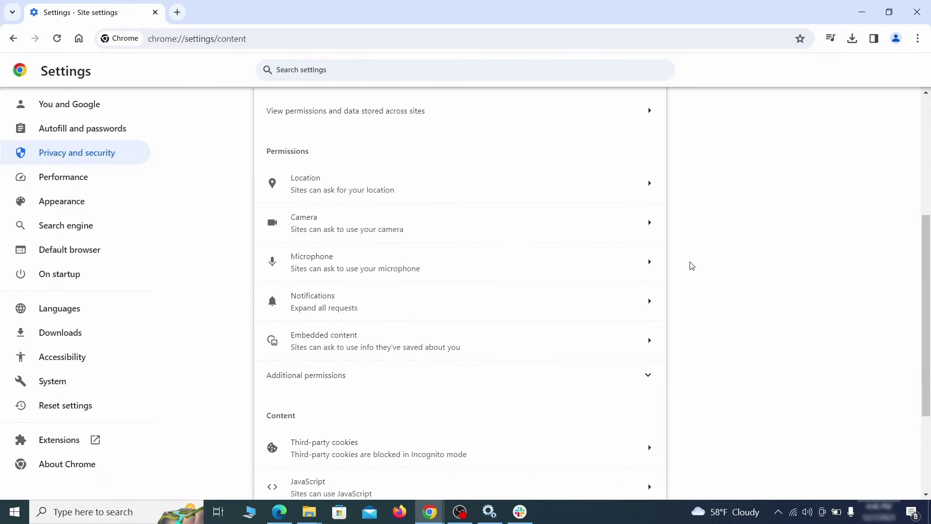
{"action": "left_click", "coordinate": [469, 188]}
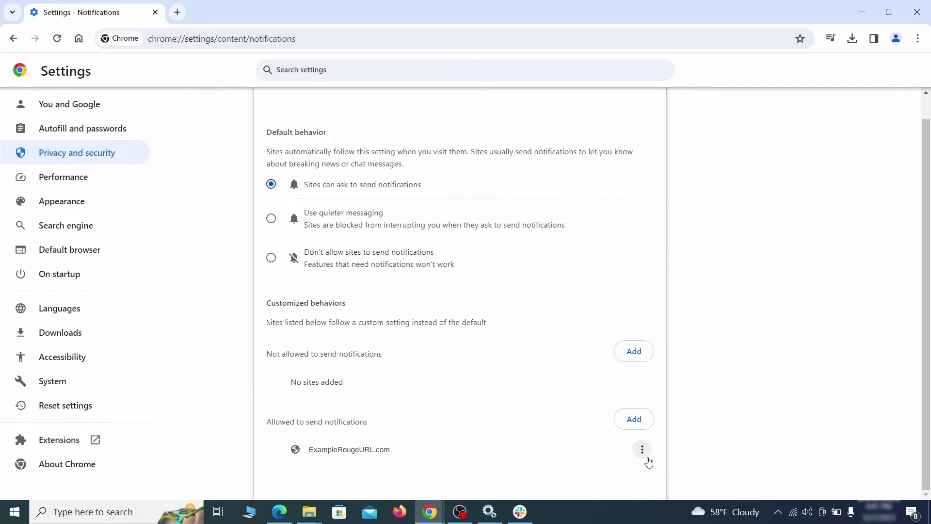
{"action": "left_click", "coordinate": [643, 450]}
{"action": "left_click", "coordinate": [603, 444]}
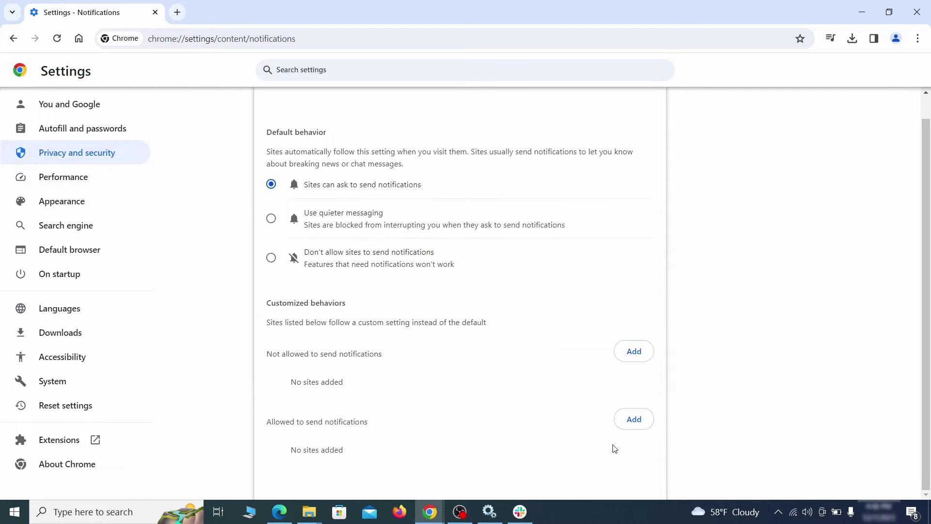
{"action": "scroll", "coordinate": [505, 328], "scroll_direction": "down", "scroll_amount": 2}
{"action": "left_click", "coordinate": [501, 328]}
{"action": "scroll", "coordinate": [505, 335], "scroll_direction": "down", "scroll_amount": 5}
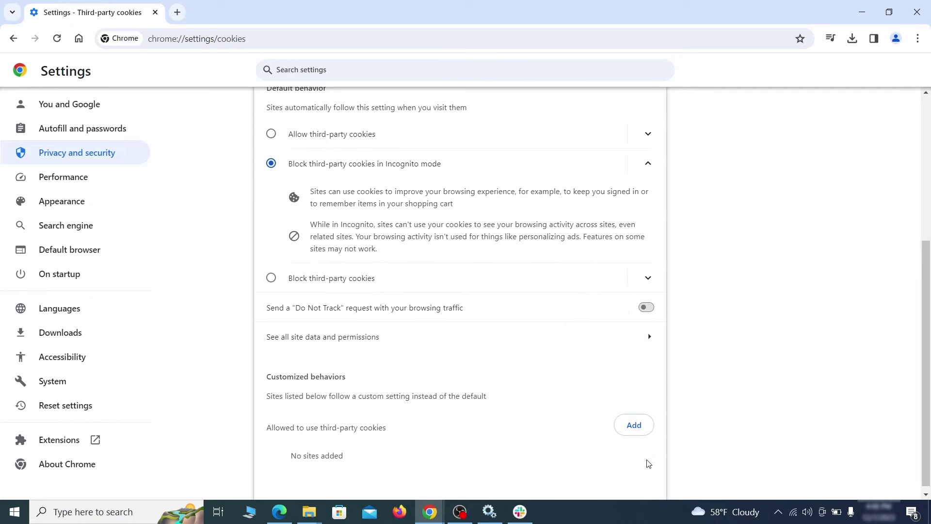
{"action": "key", "text": "alt+Left"}
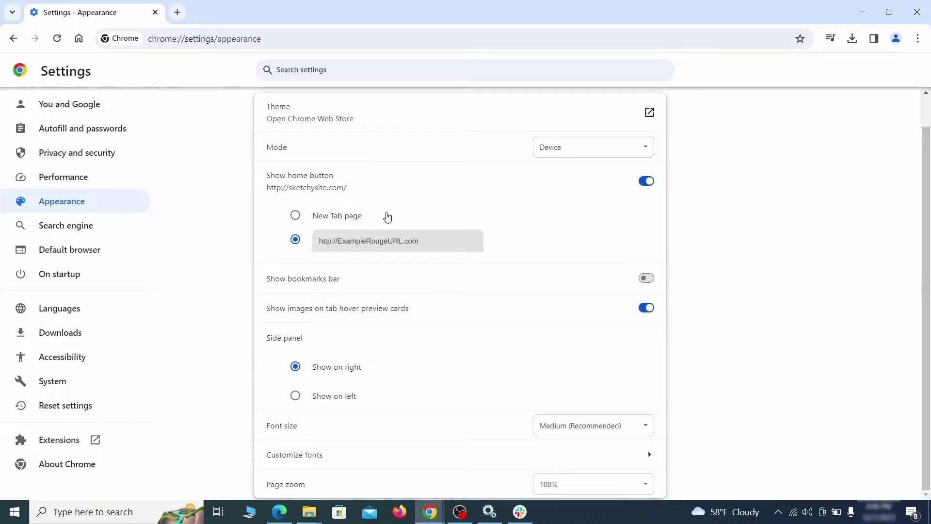
Clear the ExampleRougeURL.com home button address and turn the home button off
{"action": "left_click_drag", "start_coordinate": [418, 242], "coordinate": [306, 241]}
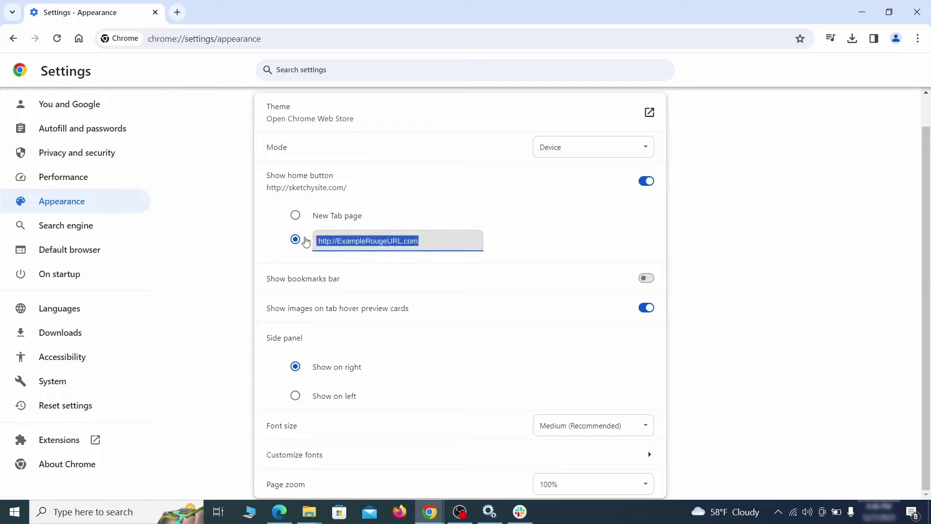
{"action": "key", "text": "BackSpace"}
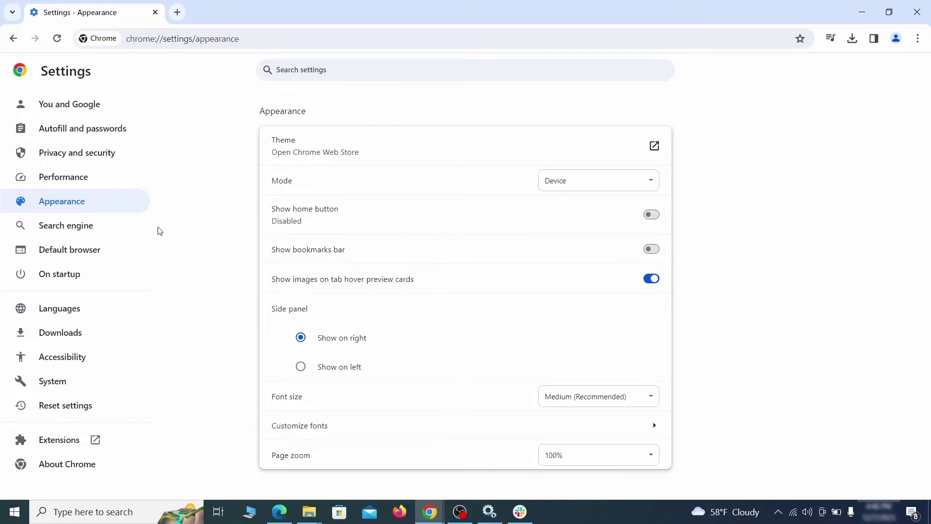
{"action": "left_click", "coordinate": [98, 228]}
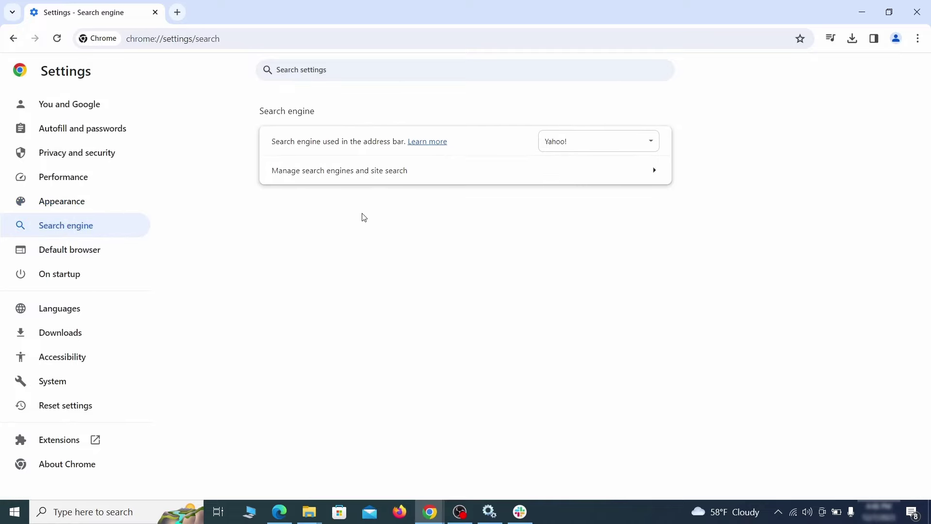
Make Google the default search engine and delete the ExampleRougeURL.com search engine
{"action": "left_click", "coordinate": [638, 145]}
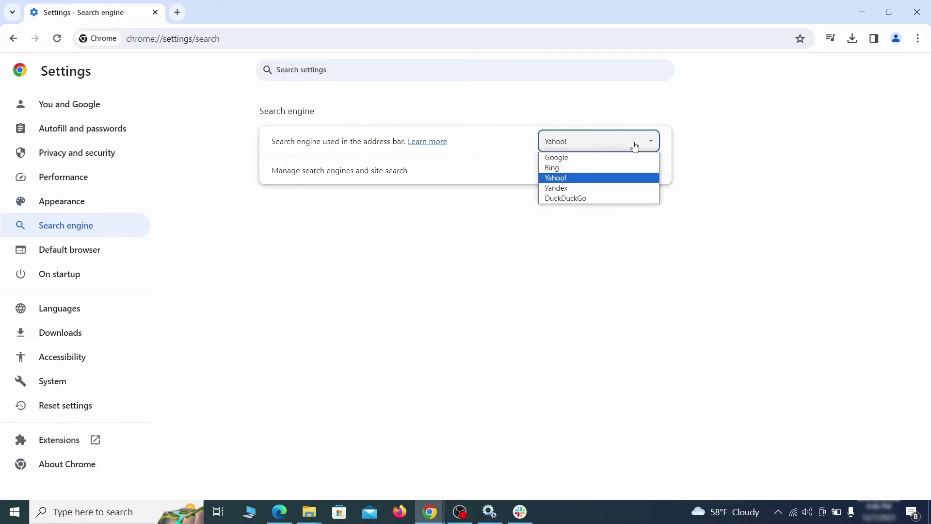
{"action": "left_click", "coordinate": [614, 155]}
{"action": "left_click", "coordinate": [599, 180]}
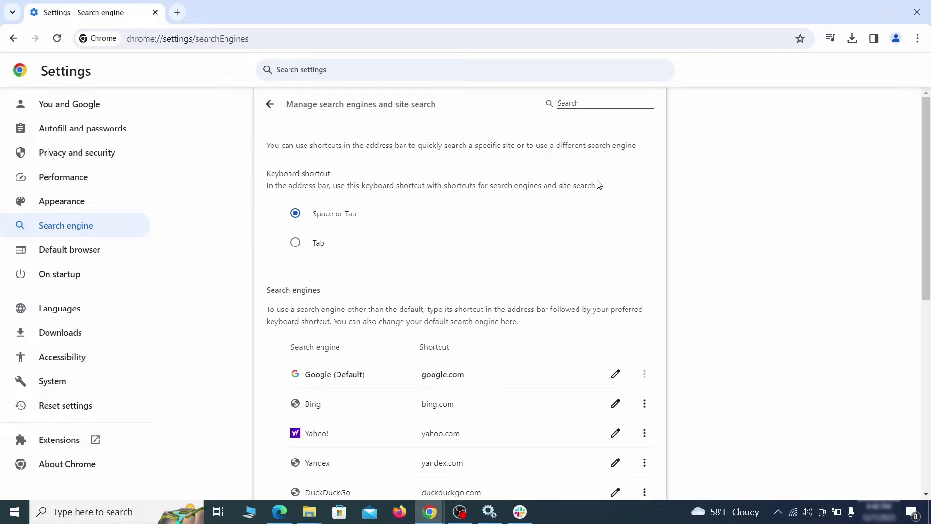
{"action": "scroll", "coordinate": [602, 214], "scroll_direction": "down", "scroll_amount": 8}
{"action": "left_click", "coordinate": [645, 298]}
{"action": "left_click", "coordinate": [603, 364]}
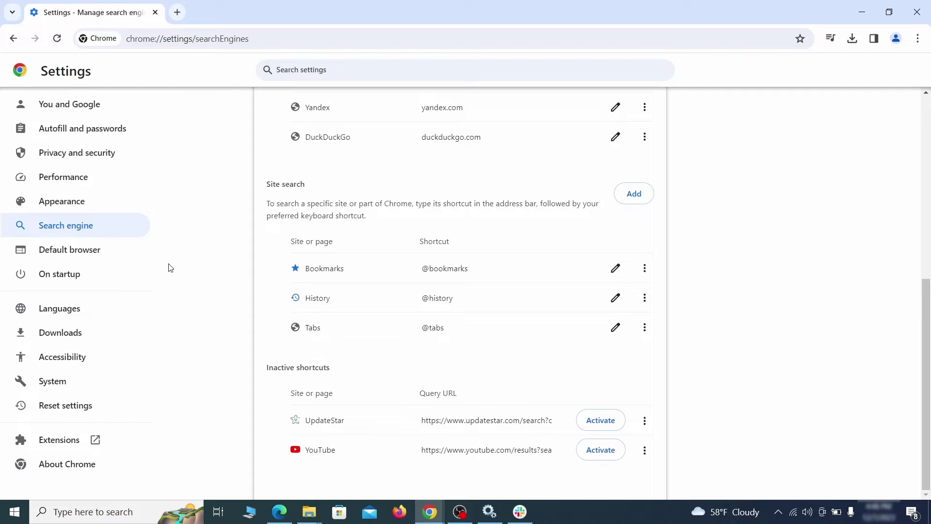
Remove ExampleRougeURL.com from Chrome's startup pages
{"action": "left_click", "coordinate": [77, 274]}
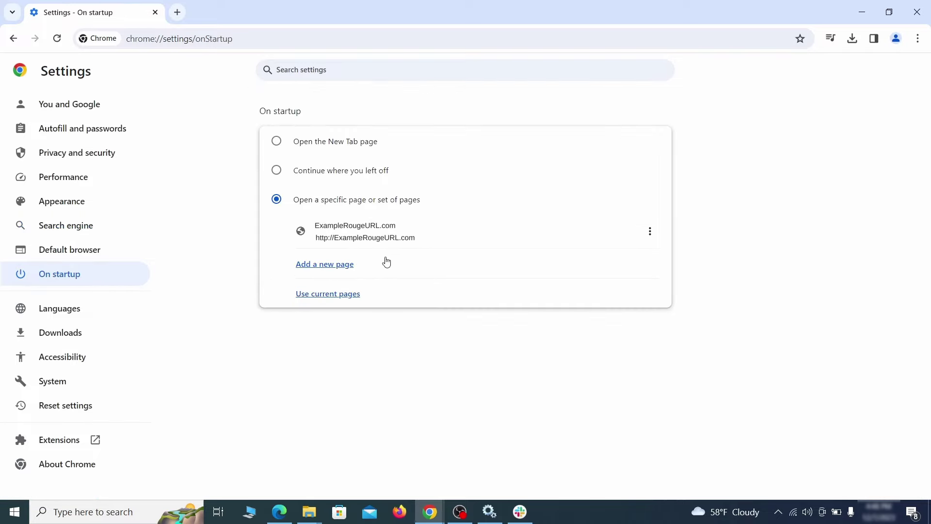
{"action": "left_click", "coordinate": [650, 232]}
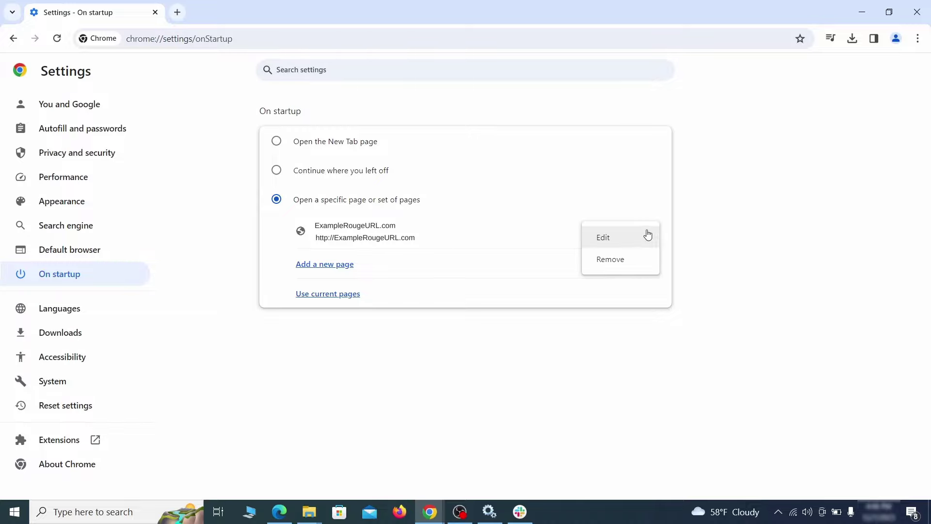
{"action": "left_click", "coordinate": [622, 260]}
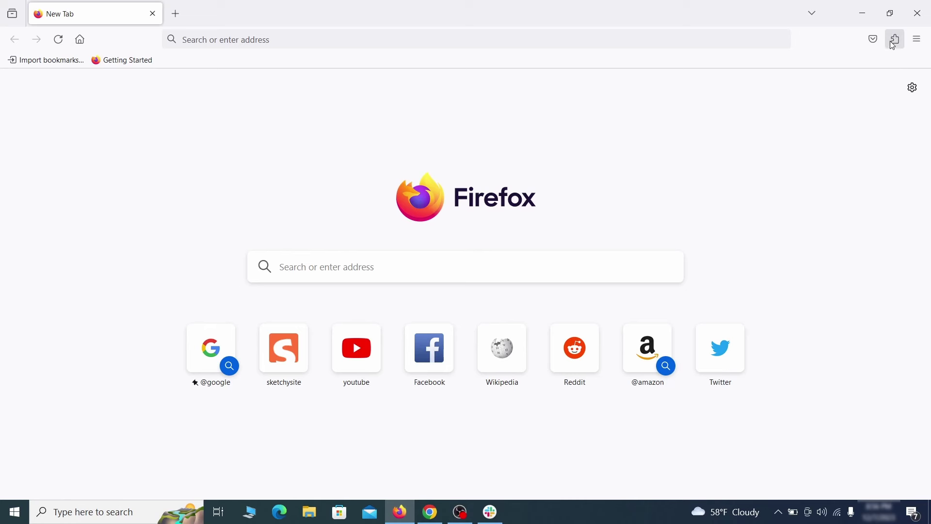
Disable the Contenu+ extension in the add-ons manager and confirm its removal
{"action": "left_click", "coordinate": [896, 39]}
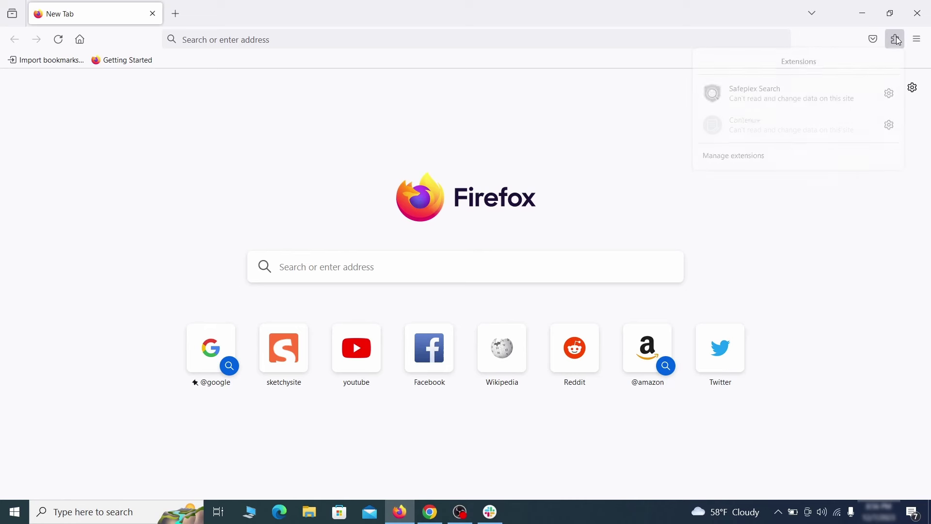
{"action": "left_click", "coordinate": [784, 159]}
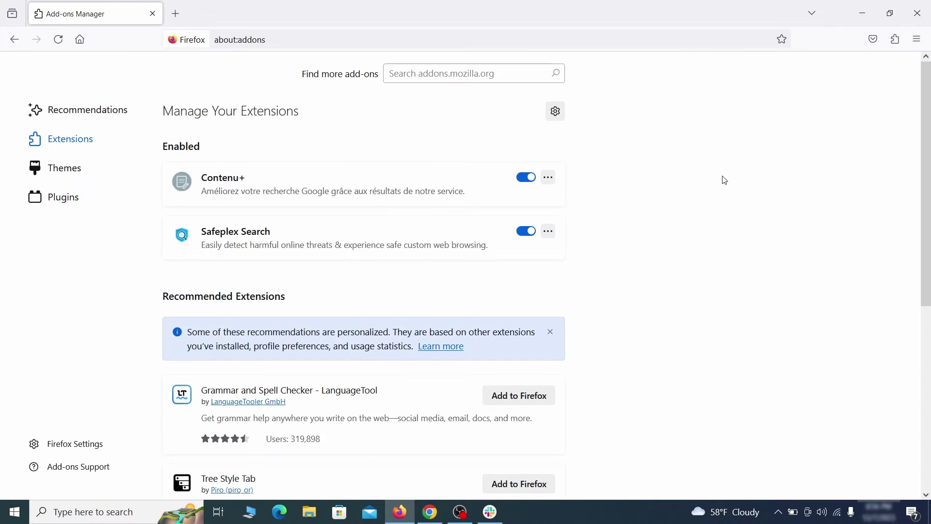
{"action": "left_click", "coordinate": [526, 177]}
{"action": "left_click", "coordinate": [549, 178]}
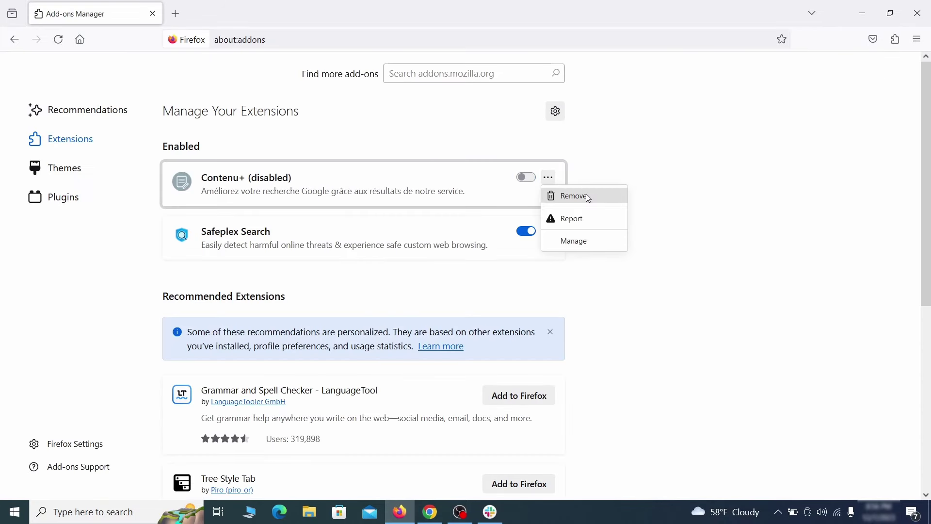
{"action": "left_click", "coordinate": [588, 197]}
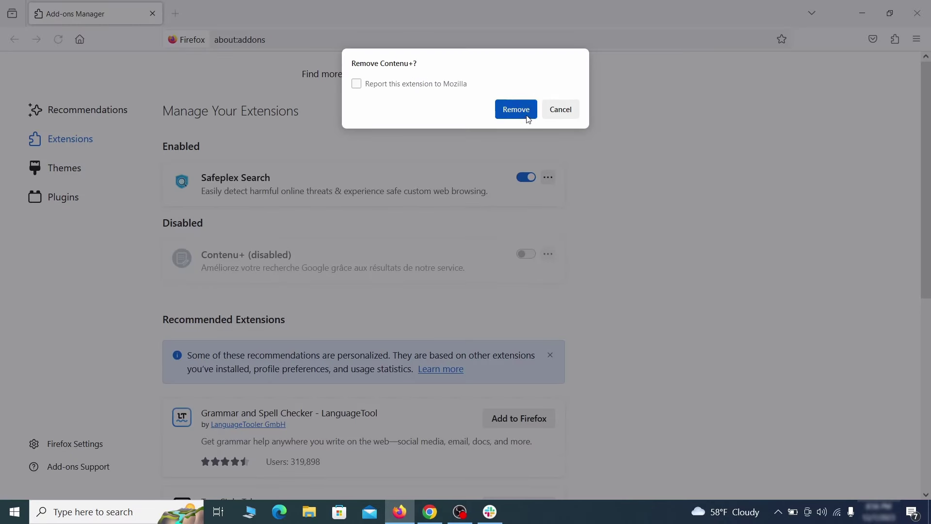
{"action": "left_click", "coordinate": [527, 116]}
{"action": "left_click", "coordinate": [917, 40]}
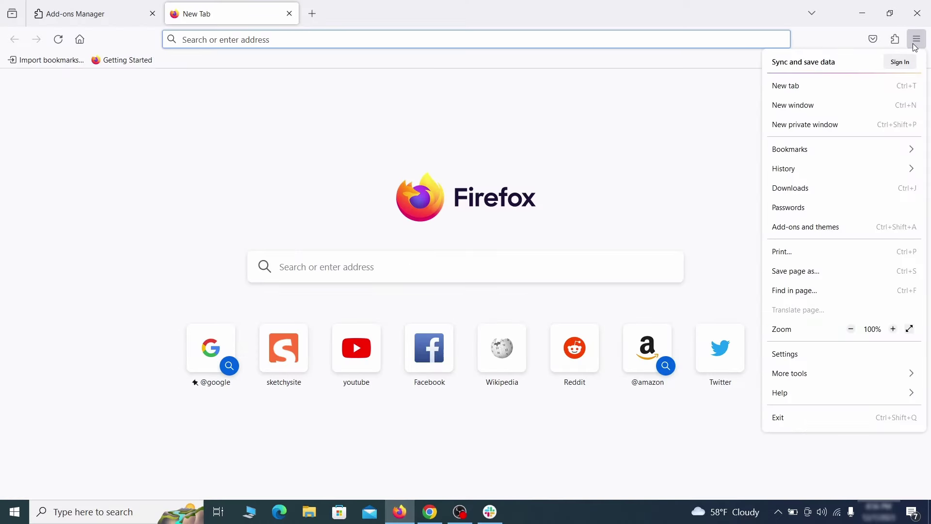
Delete the rogue homepage address in Firefox's Home settings
{"action": "left_click", "coordinate": [806, 356]}
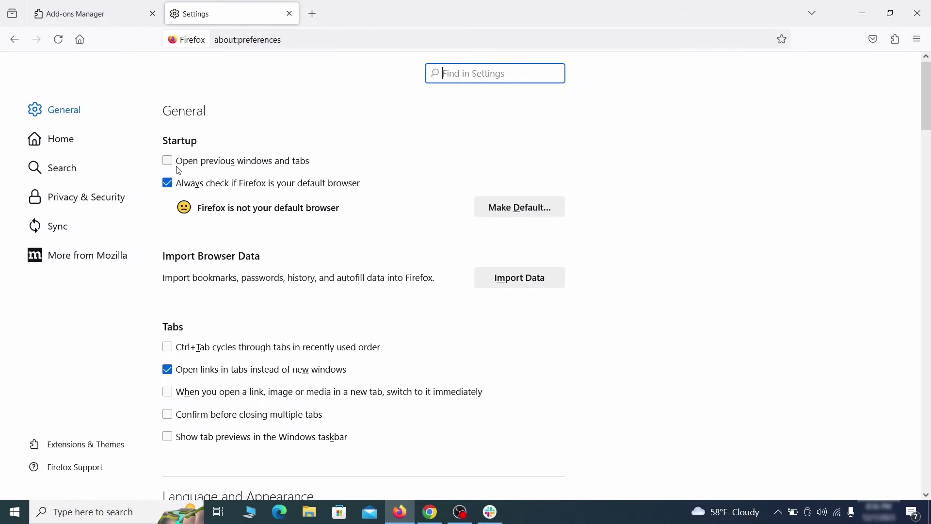
{"action": "left_click", "coordinate": [70, 140]}
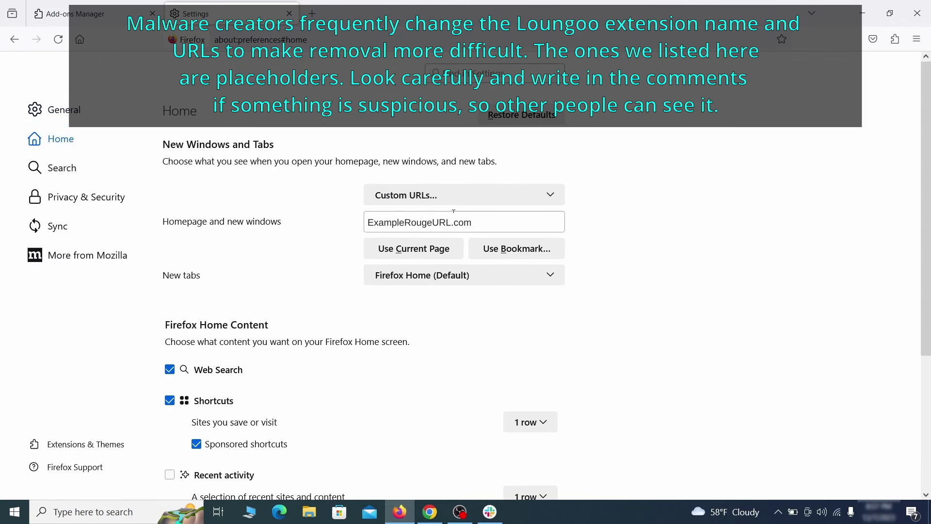
{"action": "triple_click", "coordinate": [470, 223]}
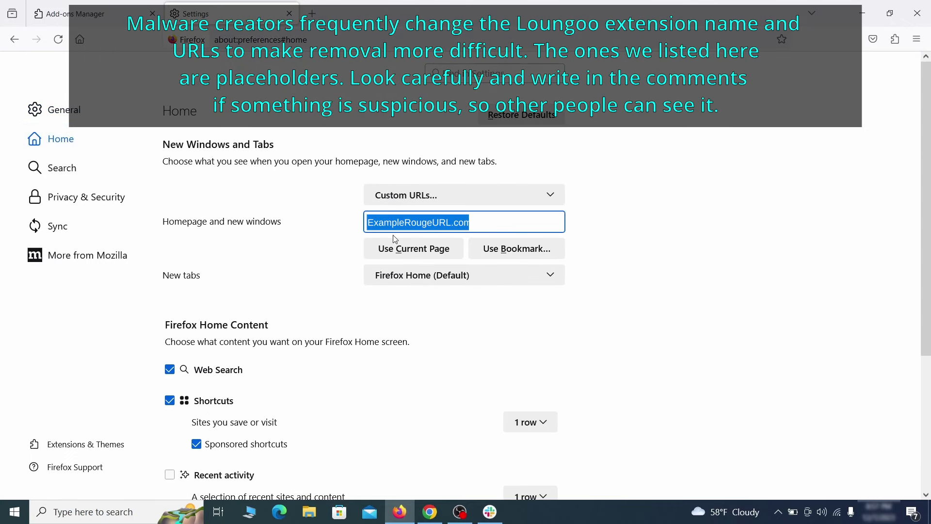
{"action": "key", "text": "Delete"}
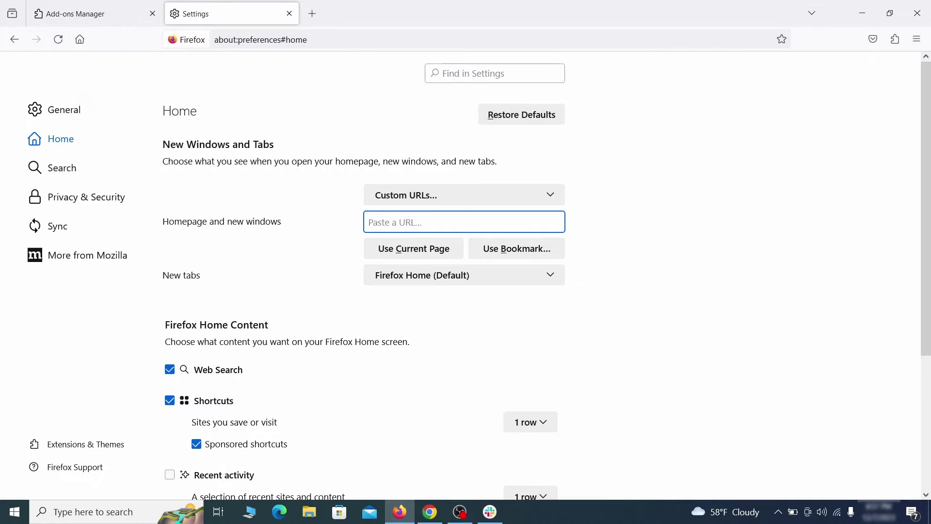
Set Google as default search engine and remove the 'web search by Yahoo' shortcut
{"action": "left_click", "coordinate": [66, 168]}
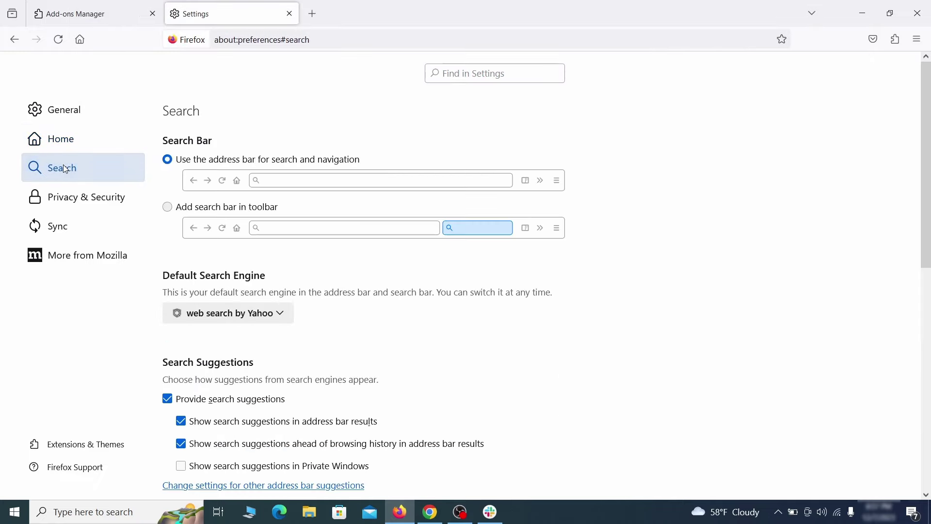
{"action": "scroll", "coordinate": [479, 283], "scroll_direction": "down", "scroll_amount": 2}
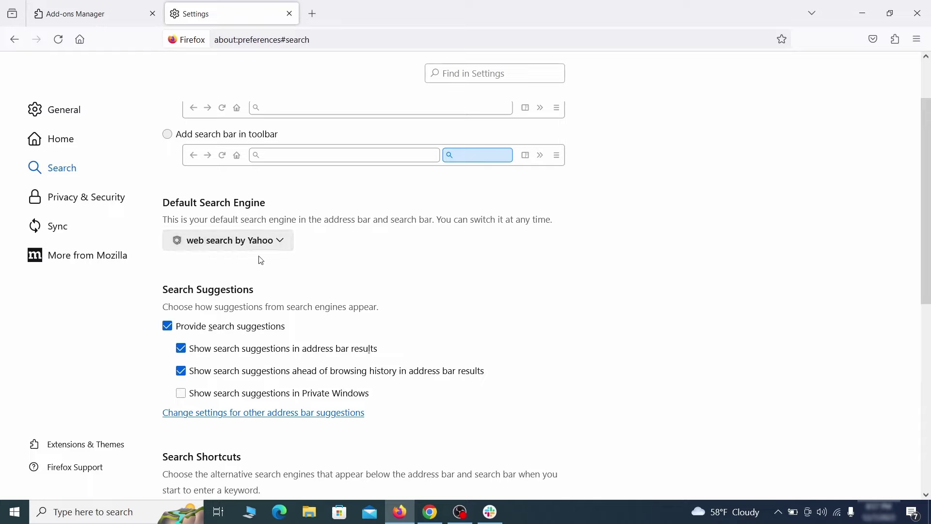
{"action": "left_click", "coordinate": [279, 246]}
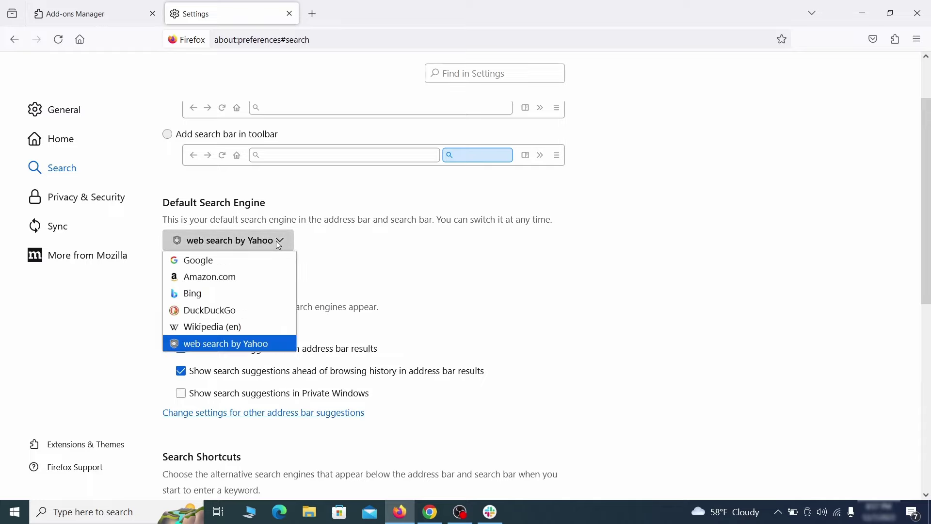
{"action": "left_click", "coordinate": [269, 260]}
{"action": "scroll", "coordinate": [439, 272], "scroll_direction": "down", "scroll_amount": 5}
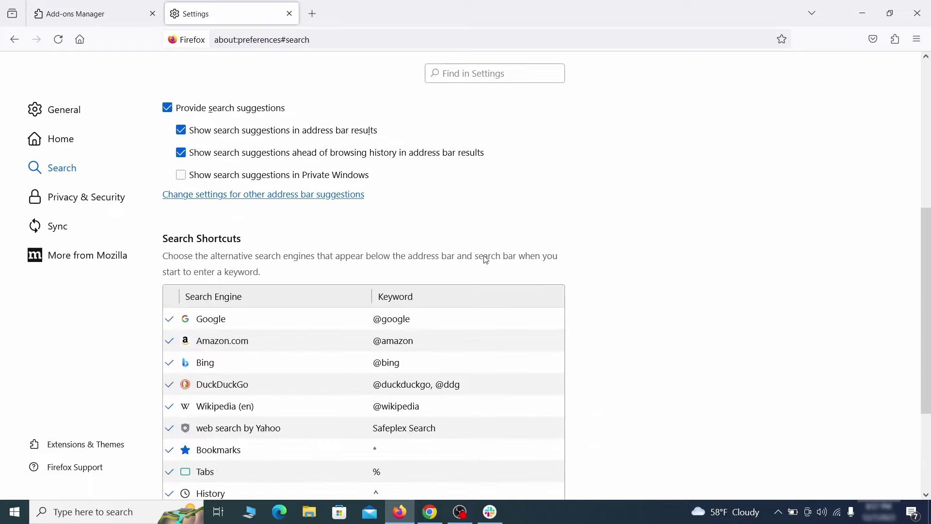
{"action": "scroll", "coordinate": [500, 253], "scroll_direction": "down", "scroll_amount": 3}
{"action": "scroll", "coordinate": [509, 245], "scroll_direction": "down", "scroll_amount": 3}
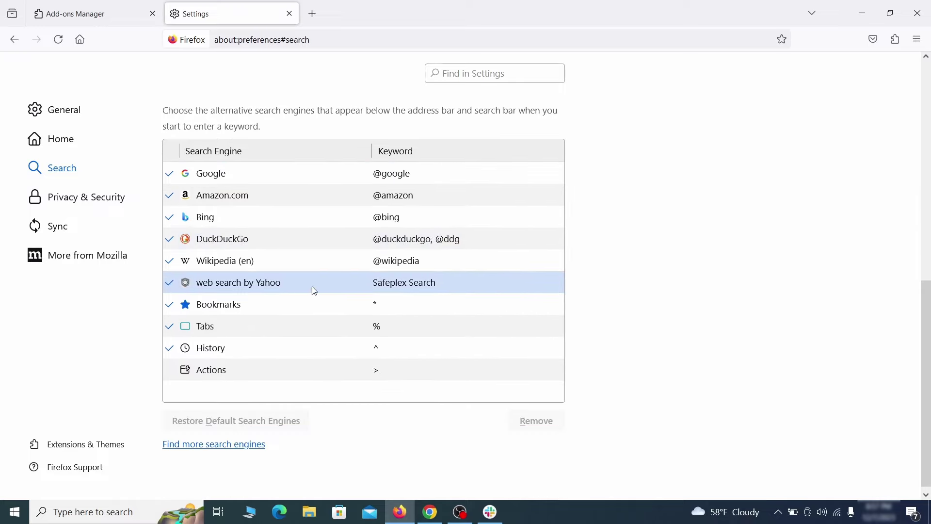
{"action": "left_click", "coordinate": [463, 289]}
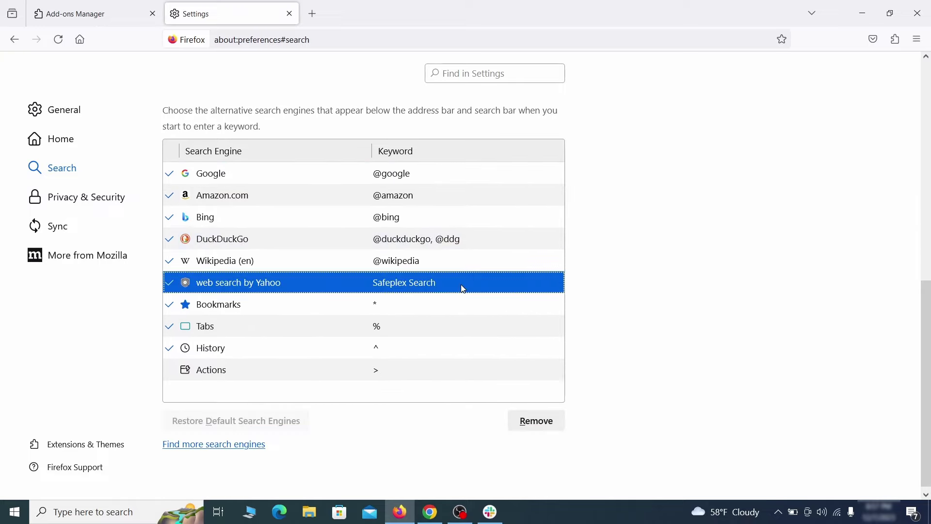
{"action": "left_click", "coordinate": [556, 430]}
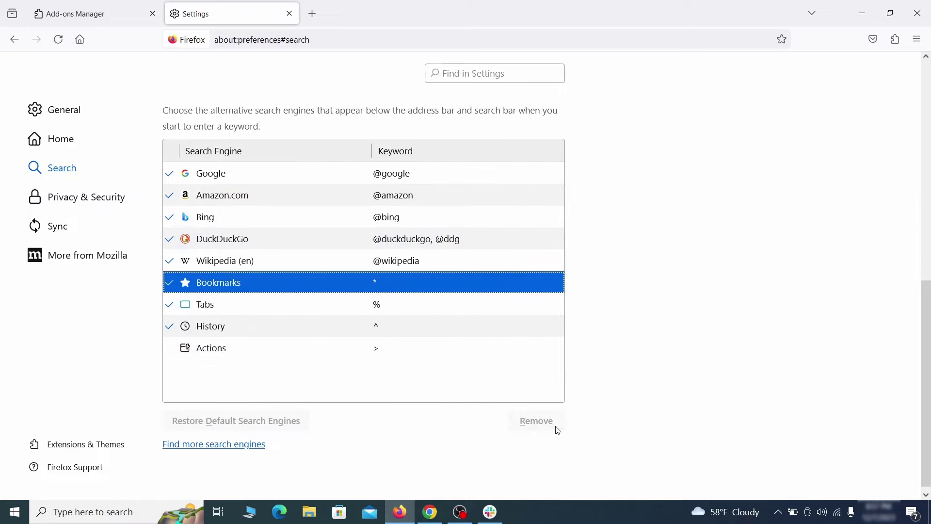
{"action": "scroll", "coordinate": [459, 321], "scroll_direction": "up", "scroll_amount": 3}
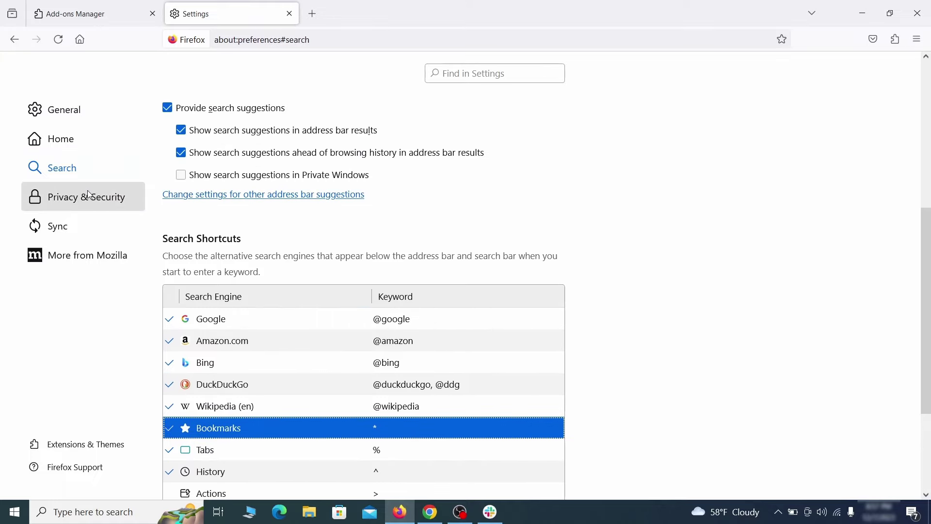
Clear all of Firefox's cookies, site data and cached web content
{"action": "left_click", "coordinate": [90, 194]}
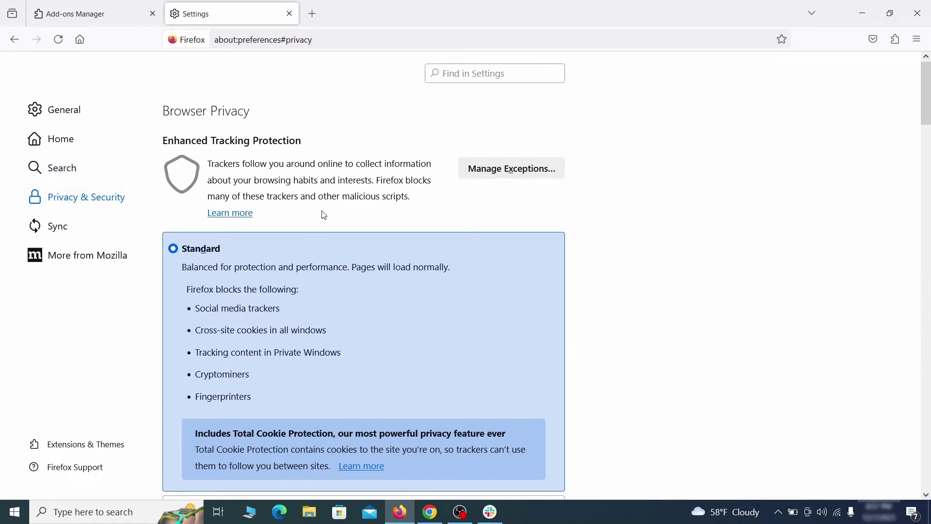
{"action": "scroll", "coordinate": [620, 222], "scroll_direction": "down", "scroll_amount": 8}
{"action": "left_click", "coordinate": [515, 308]}
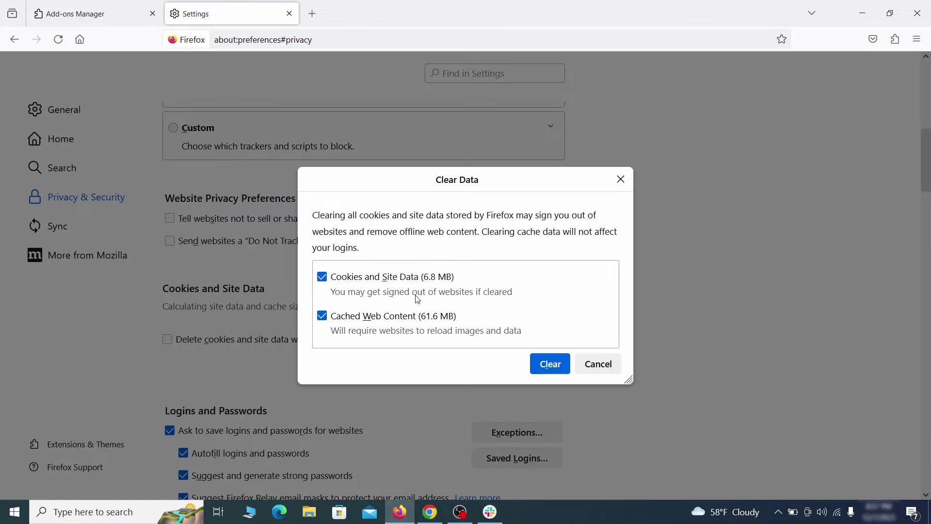
{"action": "left_click", "coordinate": [557, 366]}
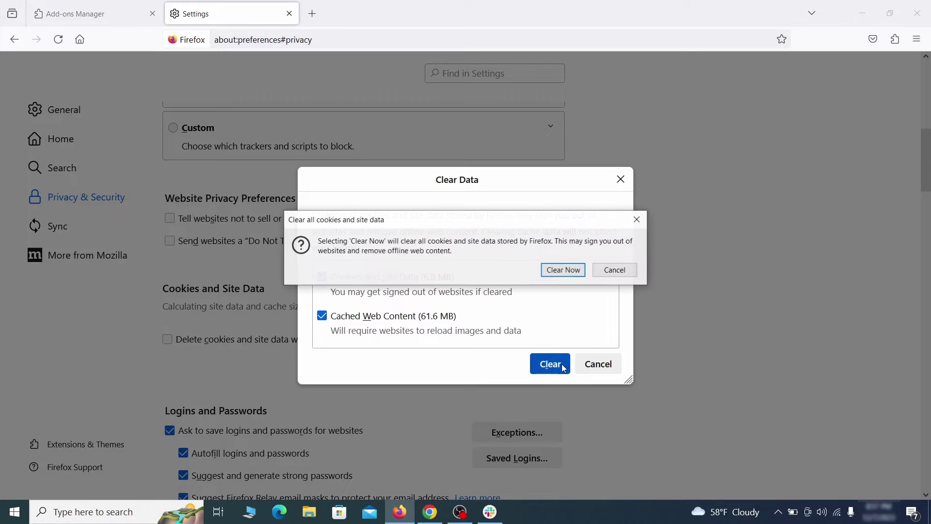
{"action": "left_click", "coordinate": [568, 271]}
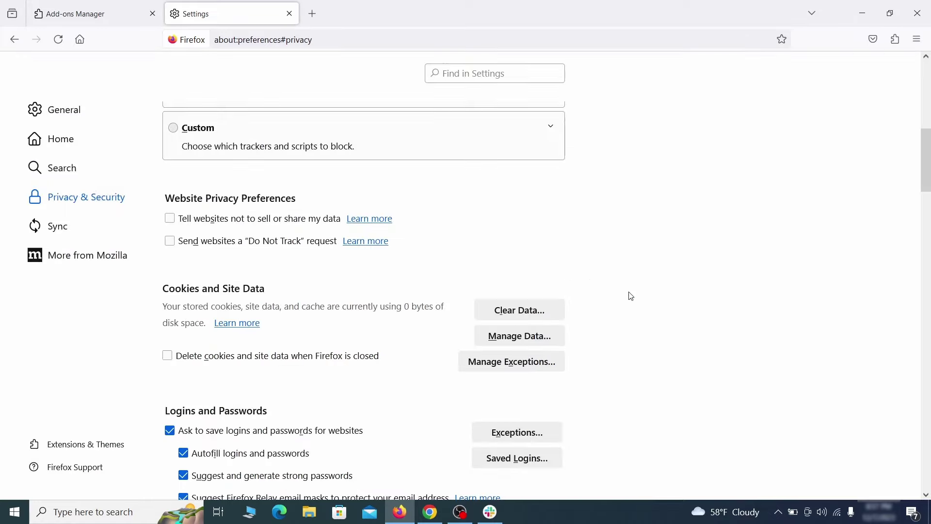
Review which sites hold notification permission in Firefox
{"action": "scroll", "coordinate": [630, 295], "scroll_direction": "down", "scroll_amount": 2}
{"action": "scroll", "coordinate": [633, 298], "scroll_direction": "down", "scroll_amount": 3}
{"action": "scroll", "coordinate": [633, 298], "scroll_direction": "down", "scroll_amount": 4}
{"action": "scroll", "coordinate": [633, 298], "scroll_direction": "down", "scroll_amount": 3}
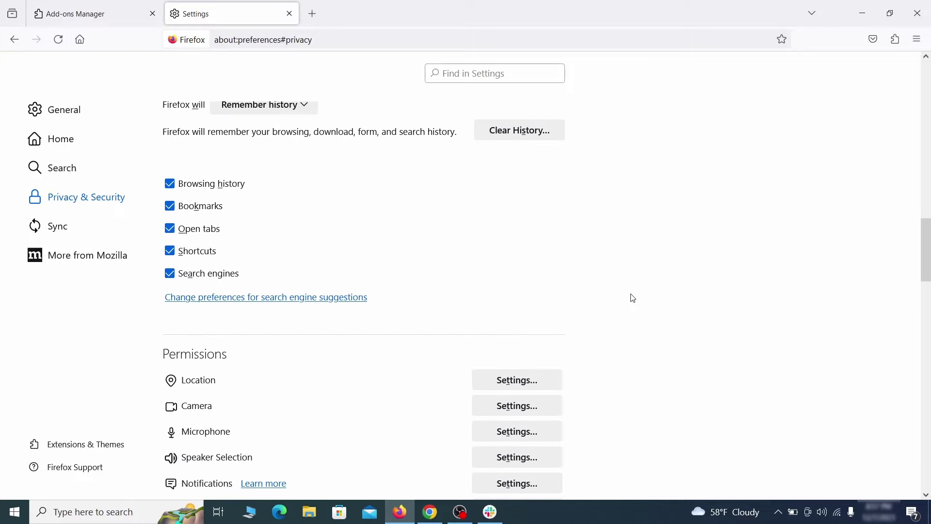
{"action": "scroll", "coordinate": [633, 299], "scroll_direction": "down", "scroll_amount": 3}
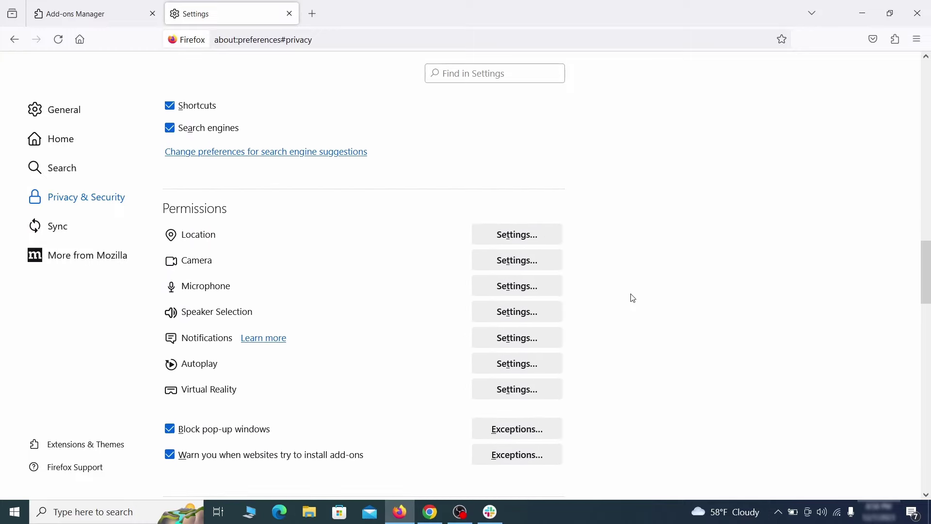
{"action": "left_click", "coordinate": [538, 342]}
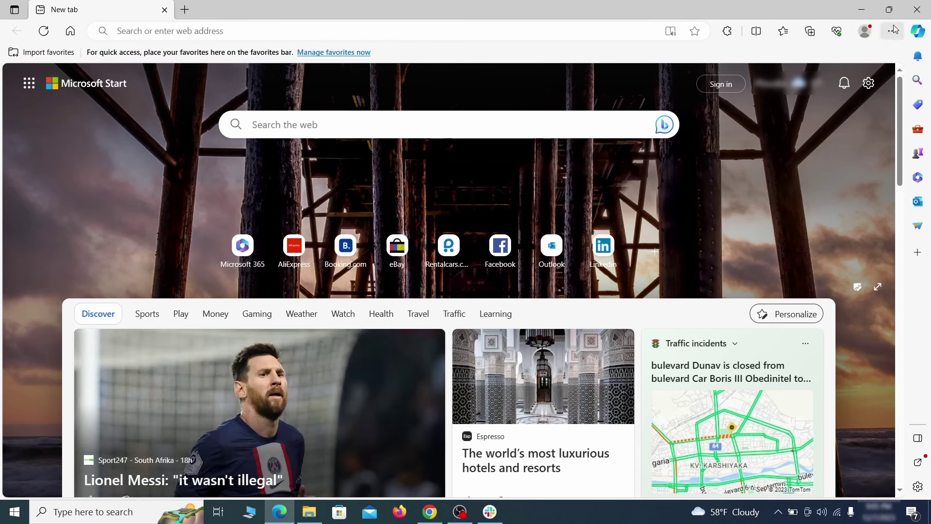
Turn off the Quidco Cashback Reminder extension and start removing it
{"action": "left_click", "coordinate": [893, 31]}
{"action": "left_click", "coordinate": [801, 214]}
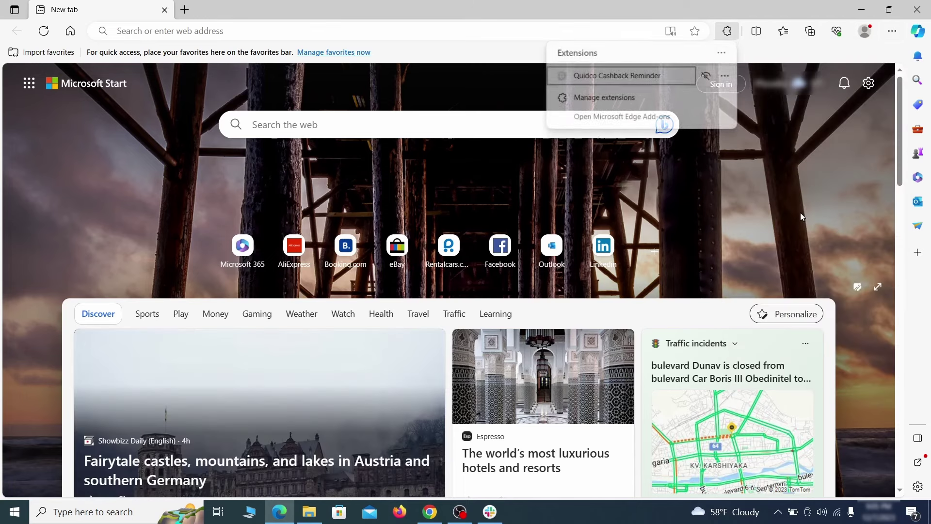
{"action": "left_click", "coordinate": [603, 101]}
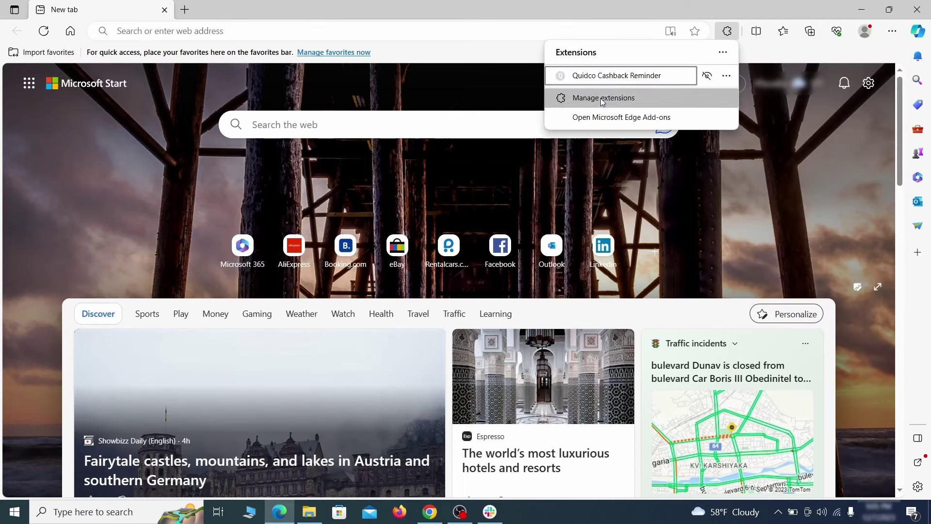
{"action": "left_click", "coordinate": [603, 99]}
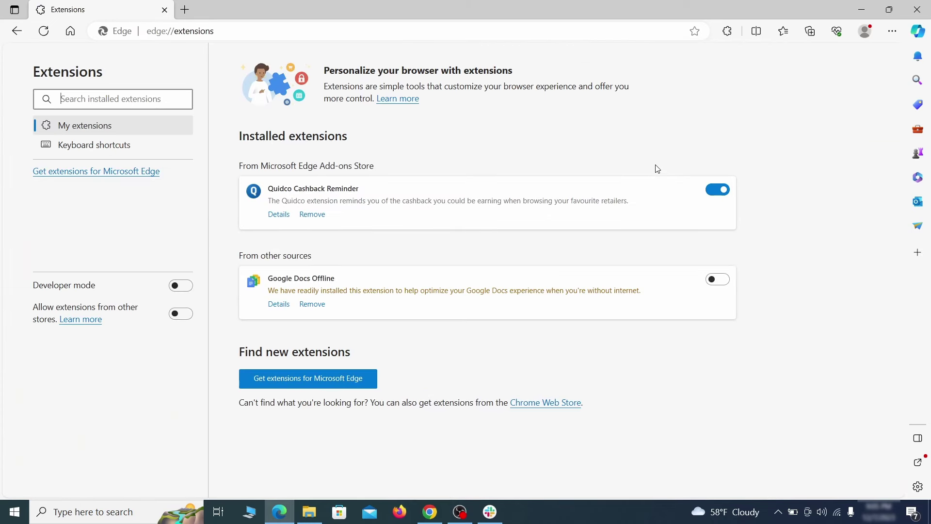
{"action": "left_click", "coordinate": [718, 190]}
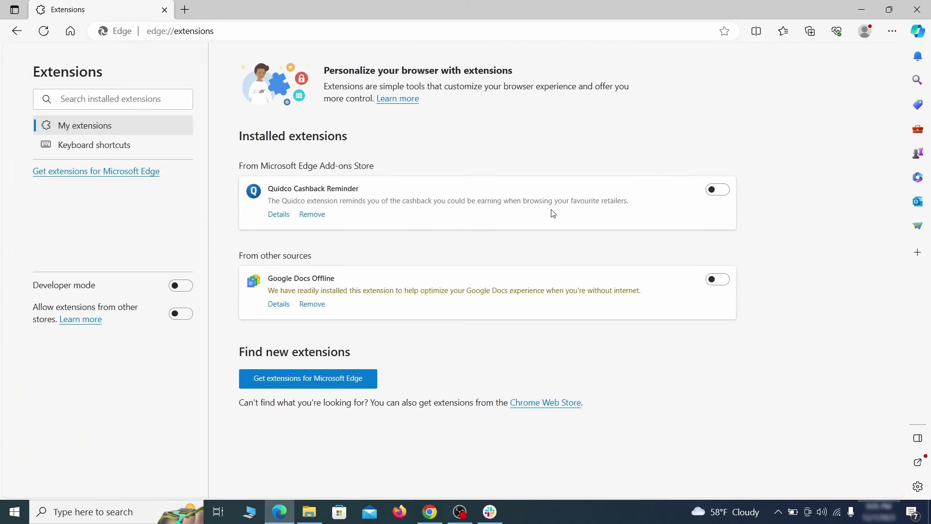
{"action": "left_click", "coordinate": [312, 215]}
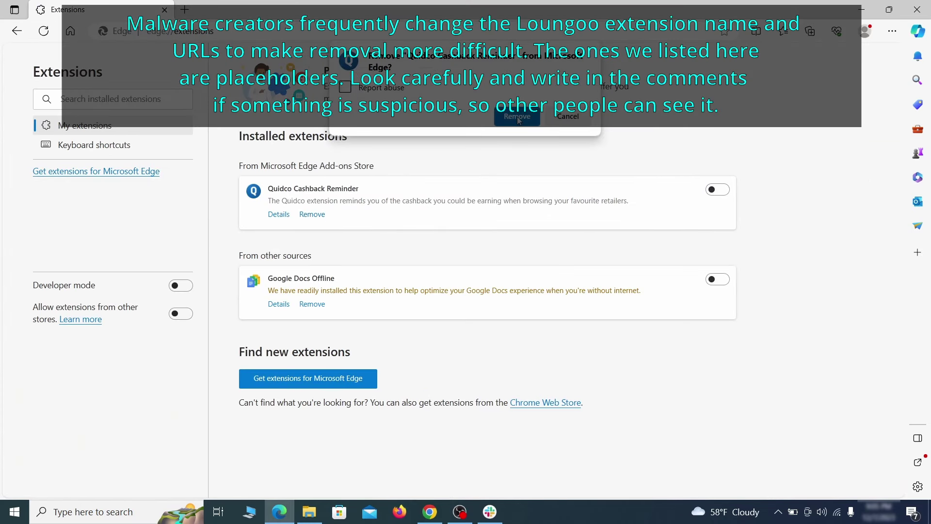
Bring up Edge Settings in a new tab
{"action": "key", "text": "ctrl+t"}
{"action": "left_click", "coordinate": [892, 32]}
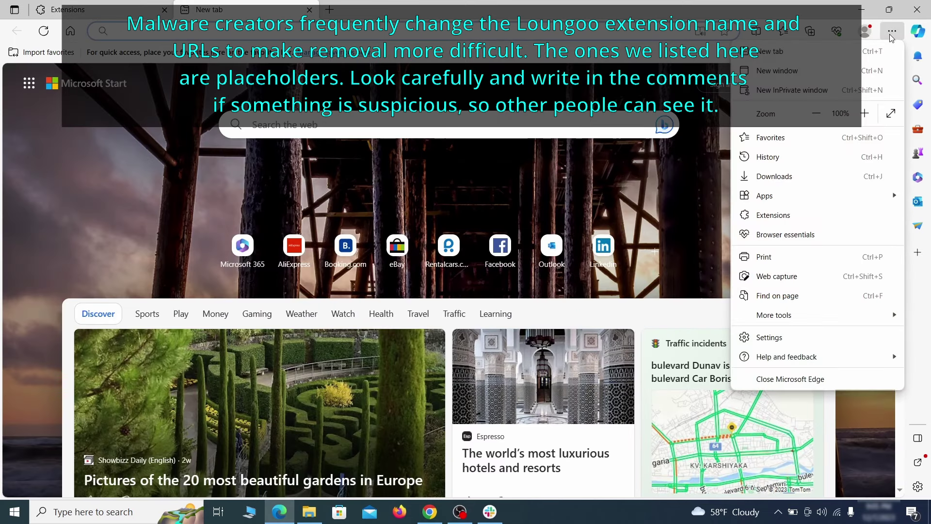
{"action": "left_click", "coordinate": [769, 336]}
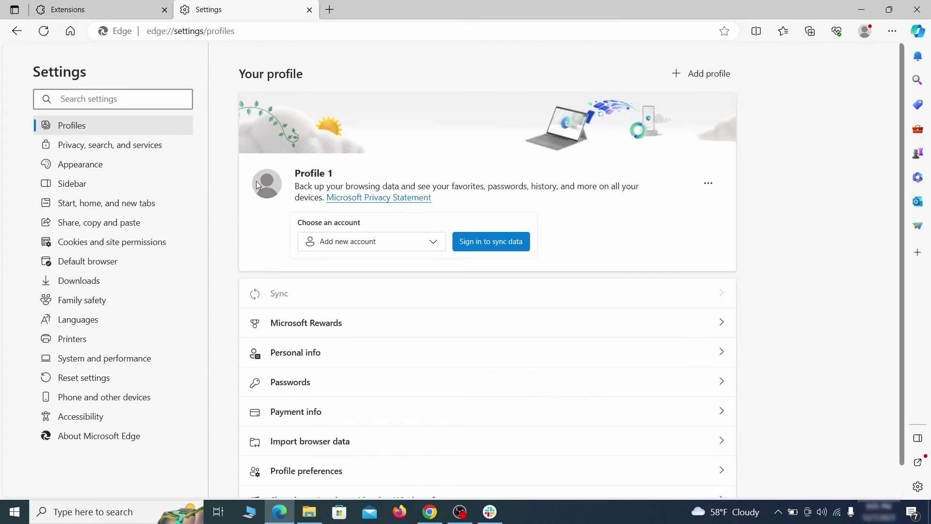
Clear Edge's browsing data from Privacy, search, and services
{"action": "left_click", "coordinate": [156, 147]}
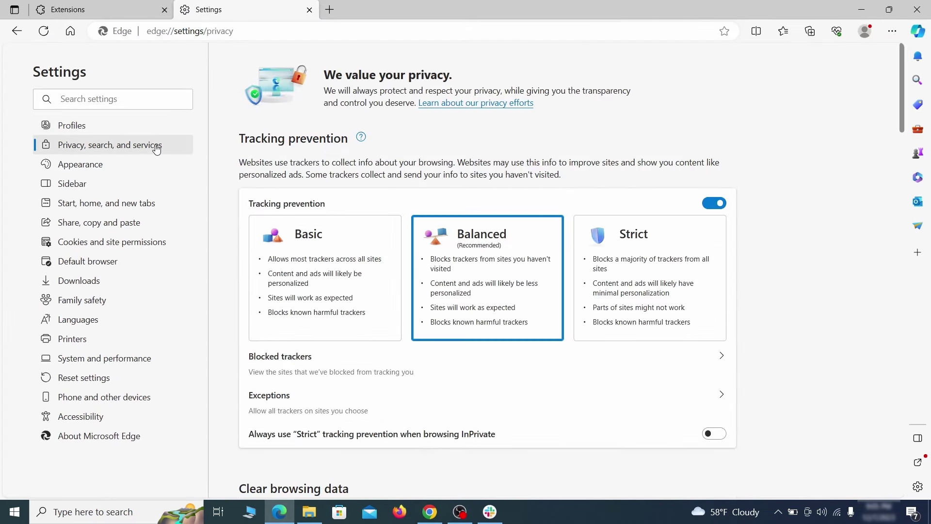
{"action": "scroll", "coordinate": [505, 298], "scroll_direction": "down", "scroll_amount": 4}
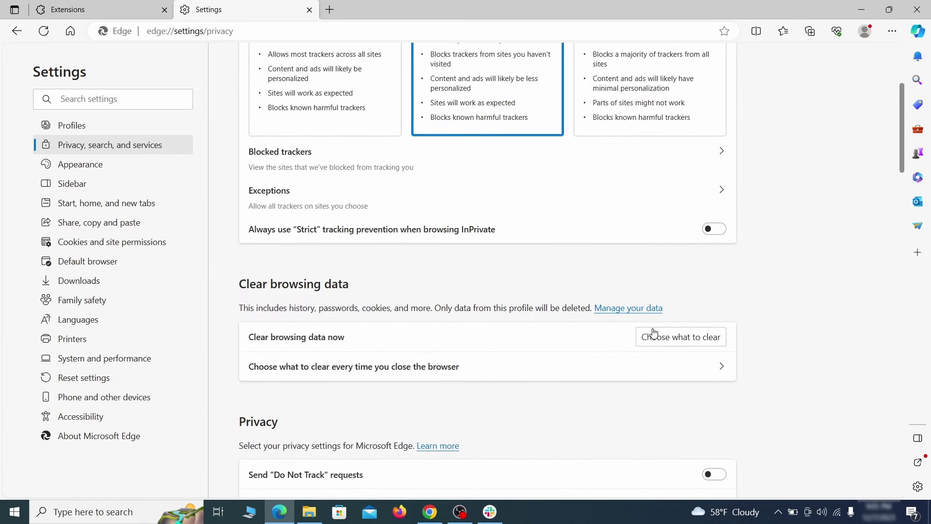
{"action": "left_click", "coordinate": [697, 338]}
{"action": "scroll", "coordinate": [385, 280], "scroll_direction": "down", "scroll_amount": 1}
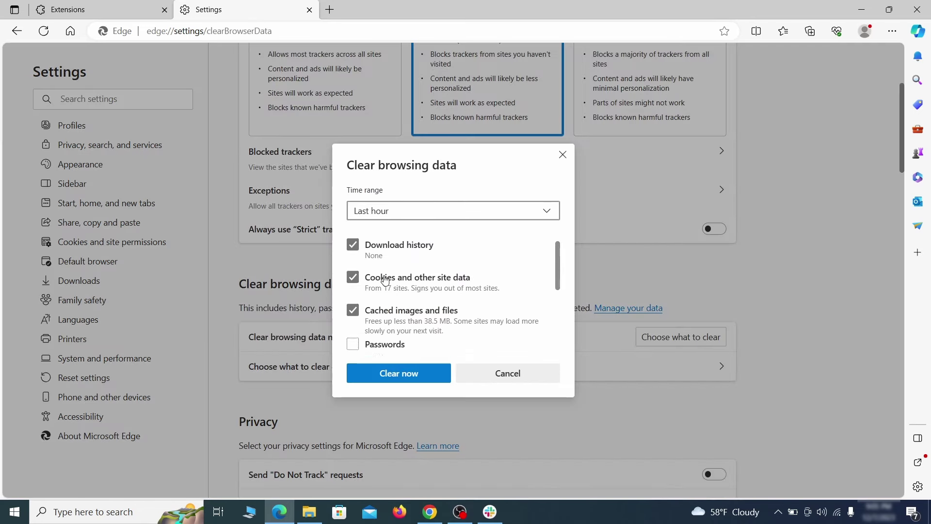
{"action": "scroll", "coordinate": [385, 280], "scroll_direction": "down", "scroll_amount": 3}
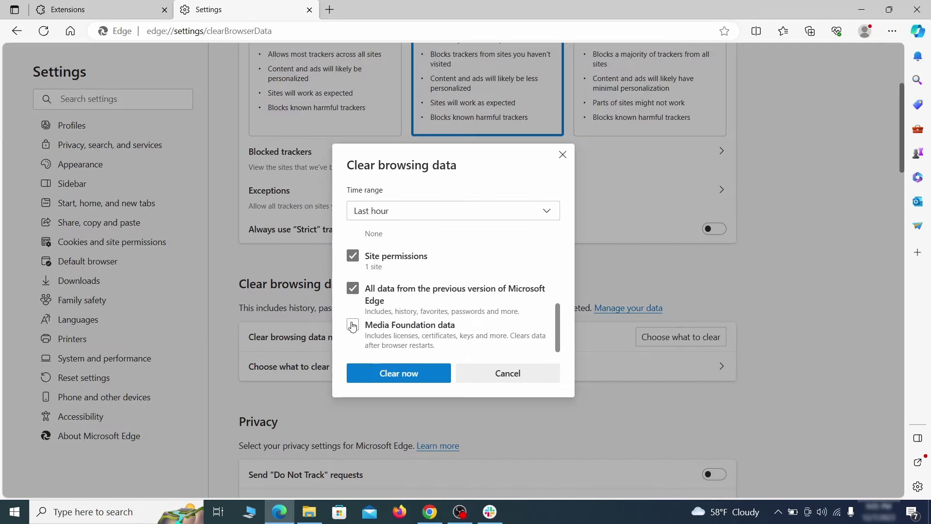
{"action": "left_click", "coordinate": [436, 378]}
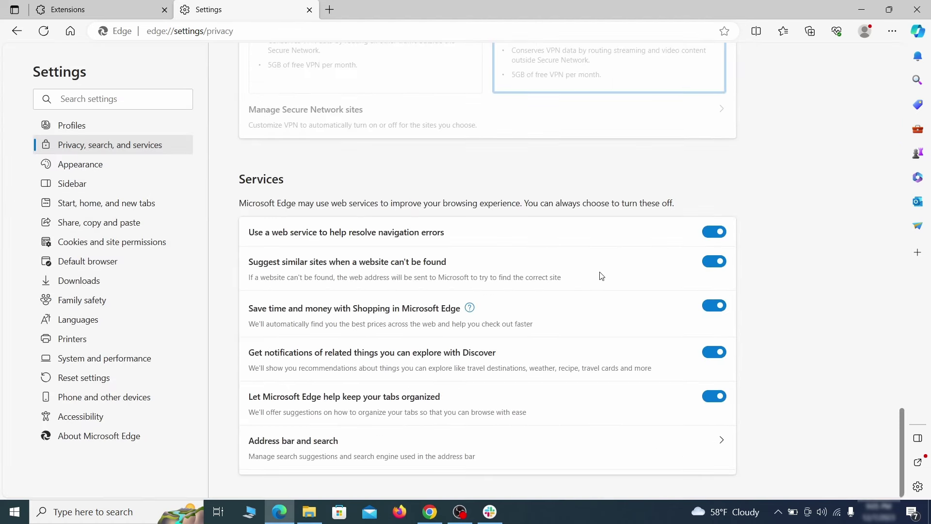
Make Google the address-bar search engine and delete the ExampleRougeURL.com engine
{"action": "left_click", "coordinate": [532, 459]}
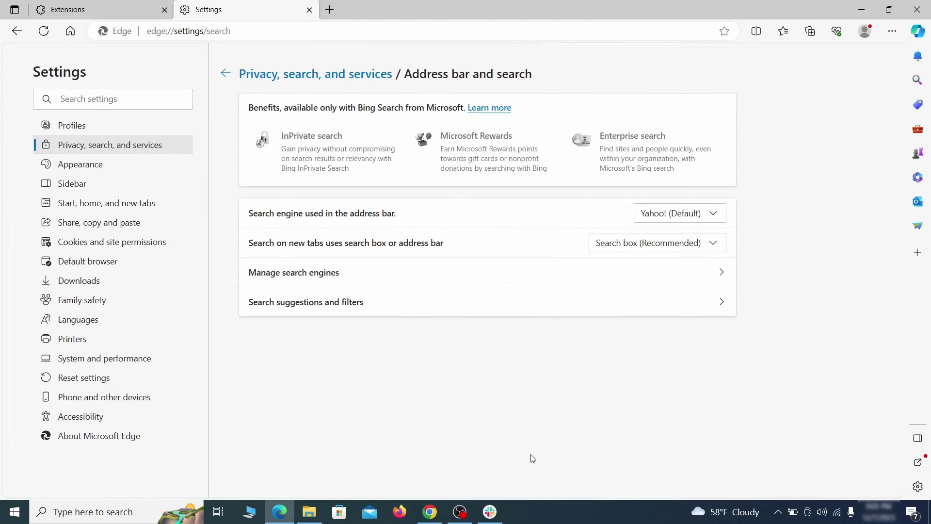
{"action": "left_click", "coordinate": [718, 215]}
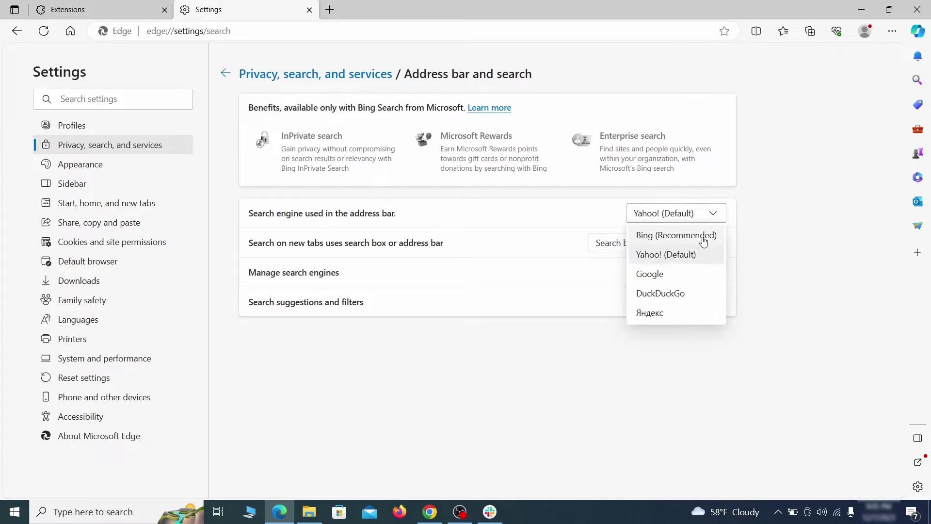
{"action": "left_click", "coordinate": [691, 271]}
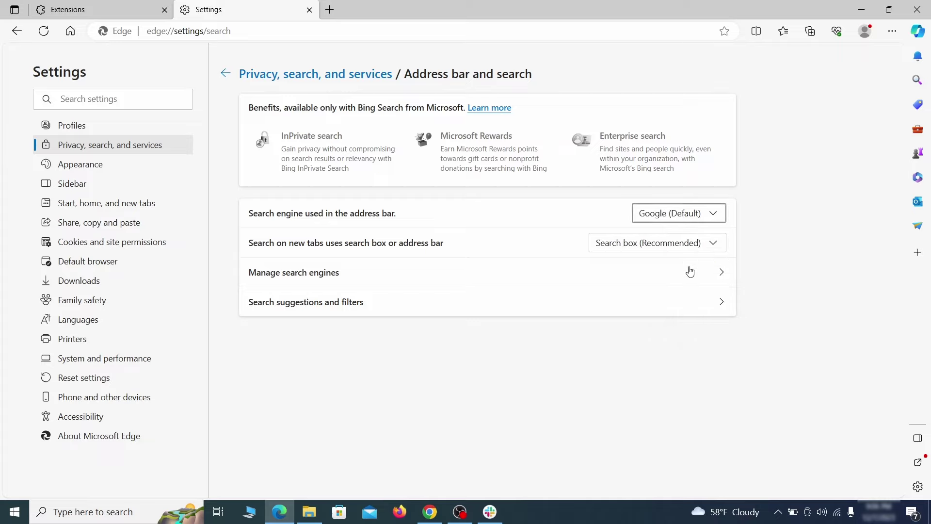
{"action": "left_click", "coordinate": [359, 280]}
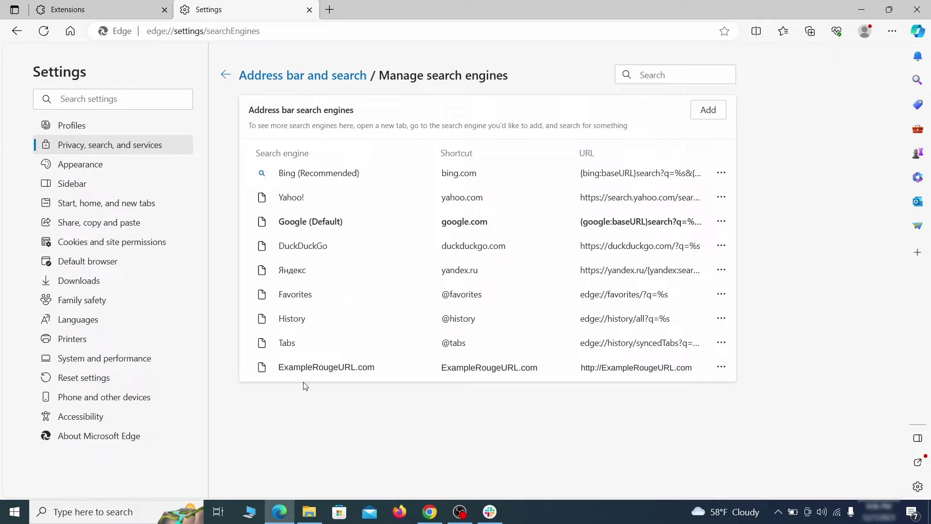
{"action": "left_click", "coordinate": [721, 368]}
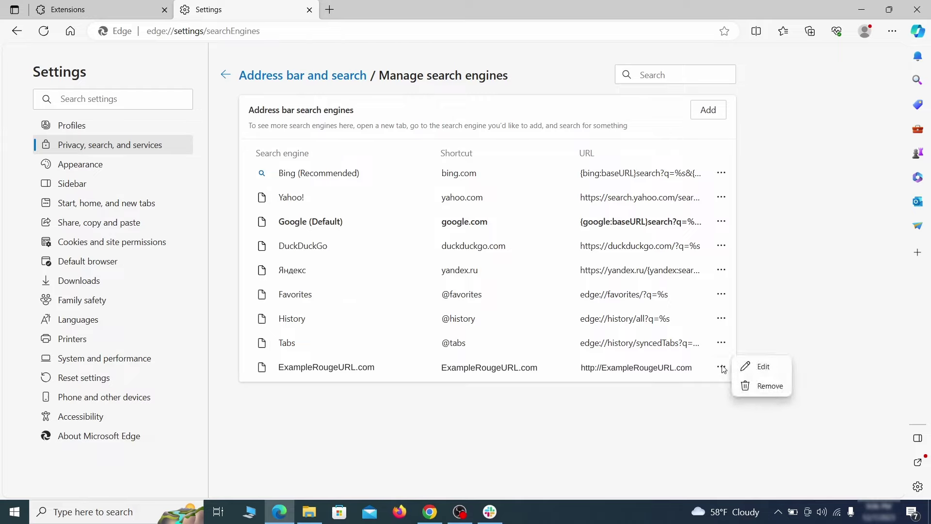
{"action": "left_click", "coordinate": [771, 387]}
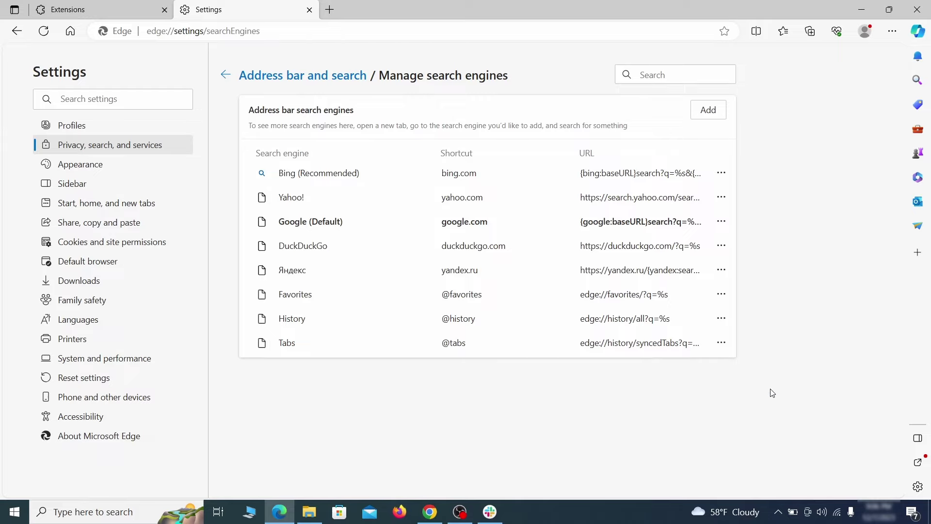
Remove the ExampleRougeURL.com startup page and set the home button to the New tab page
{"action": "left_click", "coordinate": [116, 205]}
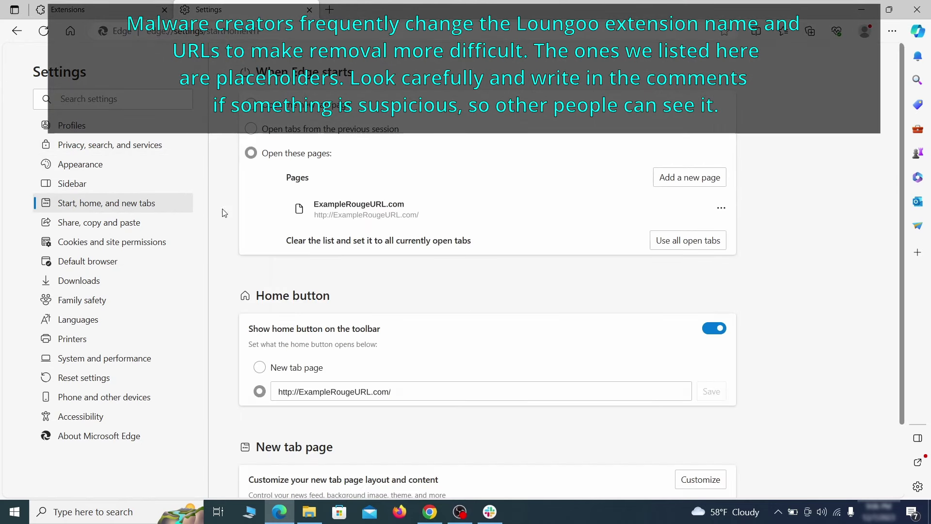
{"action": "left_click", "coordinate": [721, 214]}
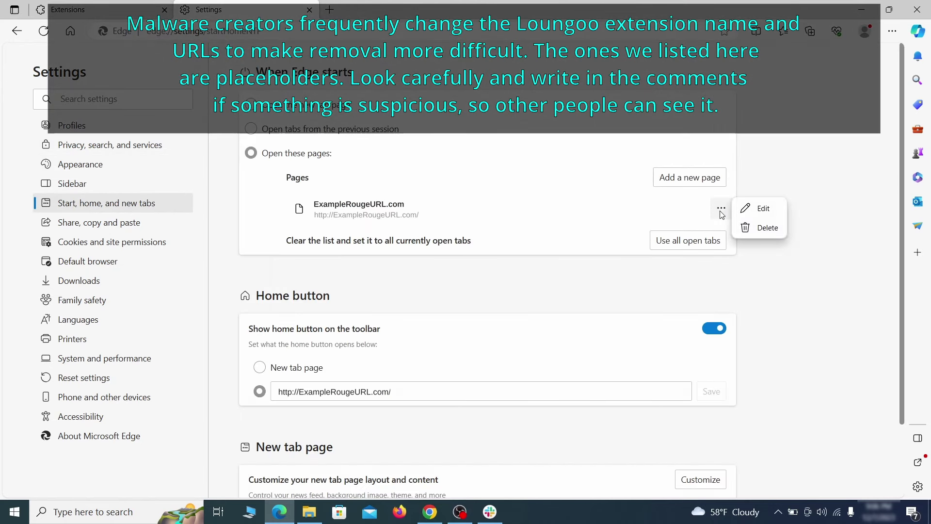
{"action": "left_click", "coordinate": [760, 229]}
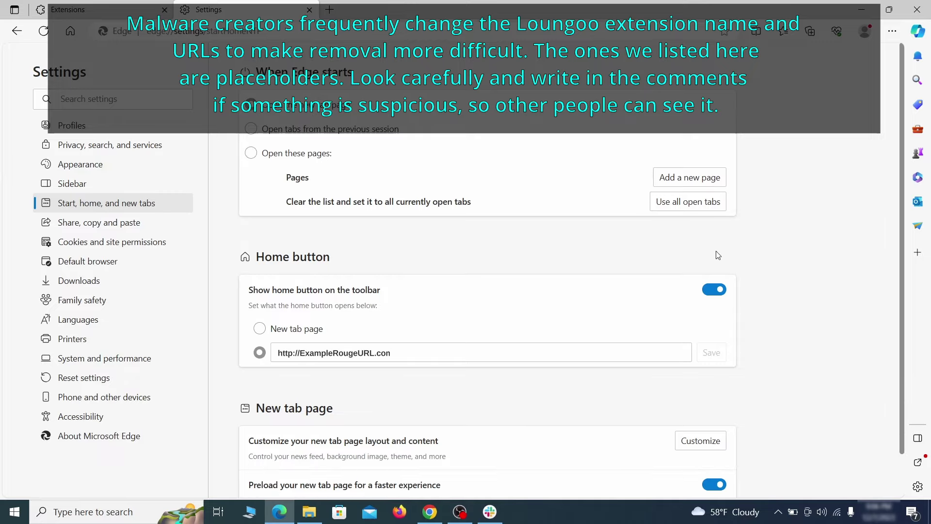
{"action": "left_click", "coordinate": [407, 348]}
{"action": "key", "text": "ctrl+a"}
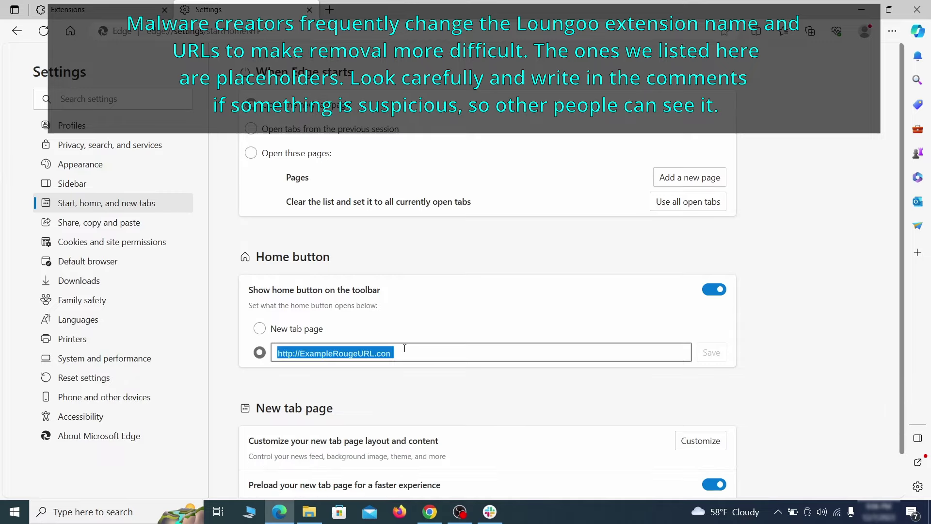
{"action": "key", "text": "BackSpace"}
{"action": "left_click", "coordinate": [260, 329]}
Bring up ExampleRougeURL.com's options in the Notifications permission list
{"action": "left_click", "coordinate": [171, 244]}
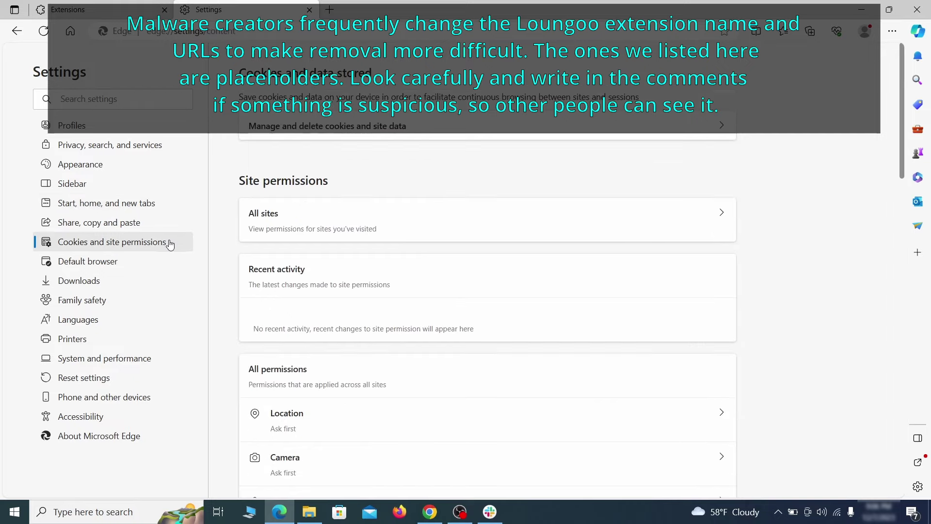
{"action": "scroll", "coordinate": [450, 252], "scroll_direction": "down", "scroll_amount": 2}
{"action": "scroll", "coordinate": [451, 254], "scroll_direction": "down", "scroll_amount": 2}
{"action": "scroll", "coordinate": [451, 255], "scroll_direction": "down", "scroll_amount": 2}
{"action": "scroll", "coordinate": [446, 256], "scroll_direction": "down", "scroll_amount": 2}
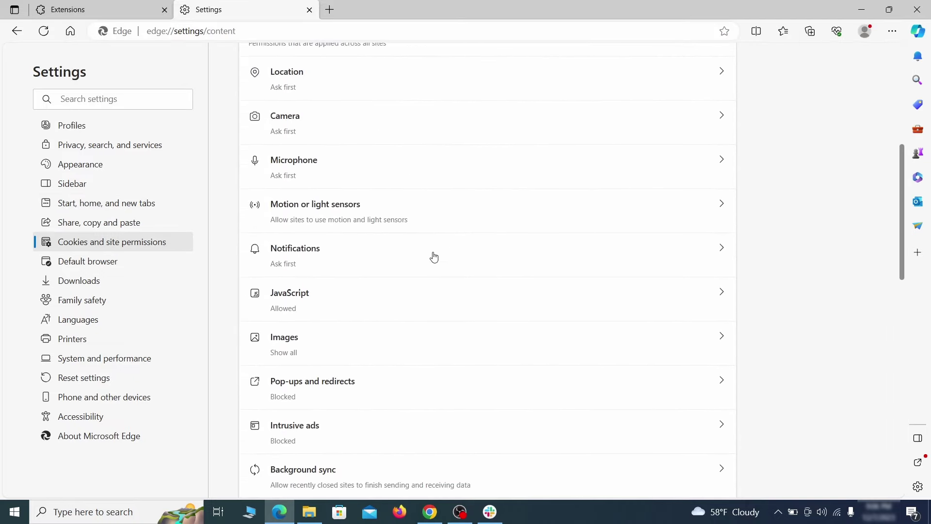
{"action": "left_click", "coordinate": [434, 258]}
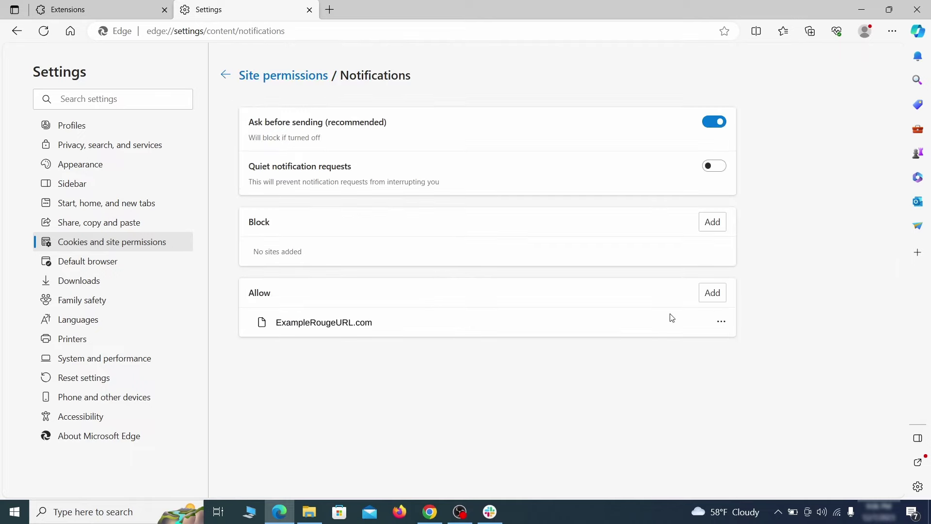
{"action": "left_click", "coordinate": [722, 322]}
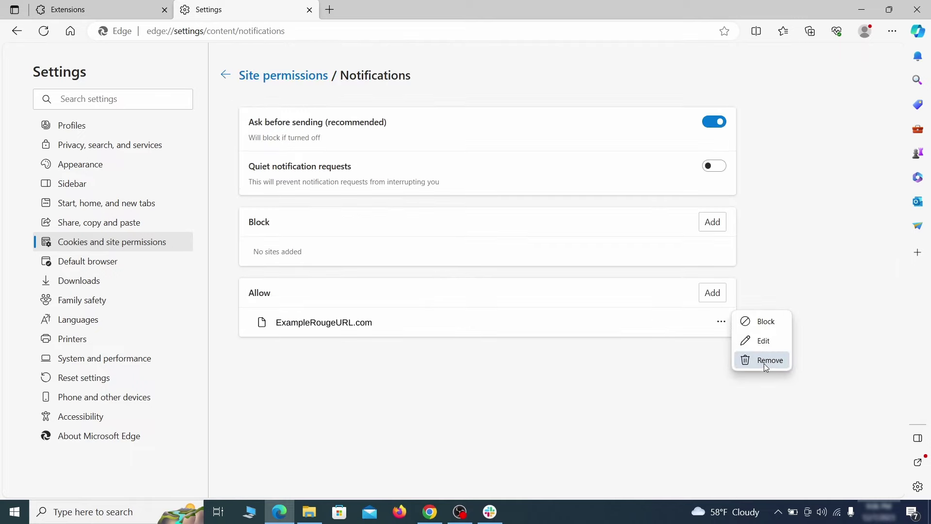